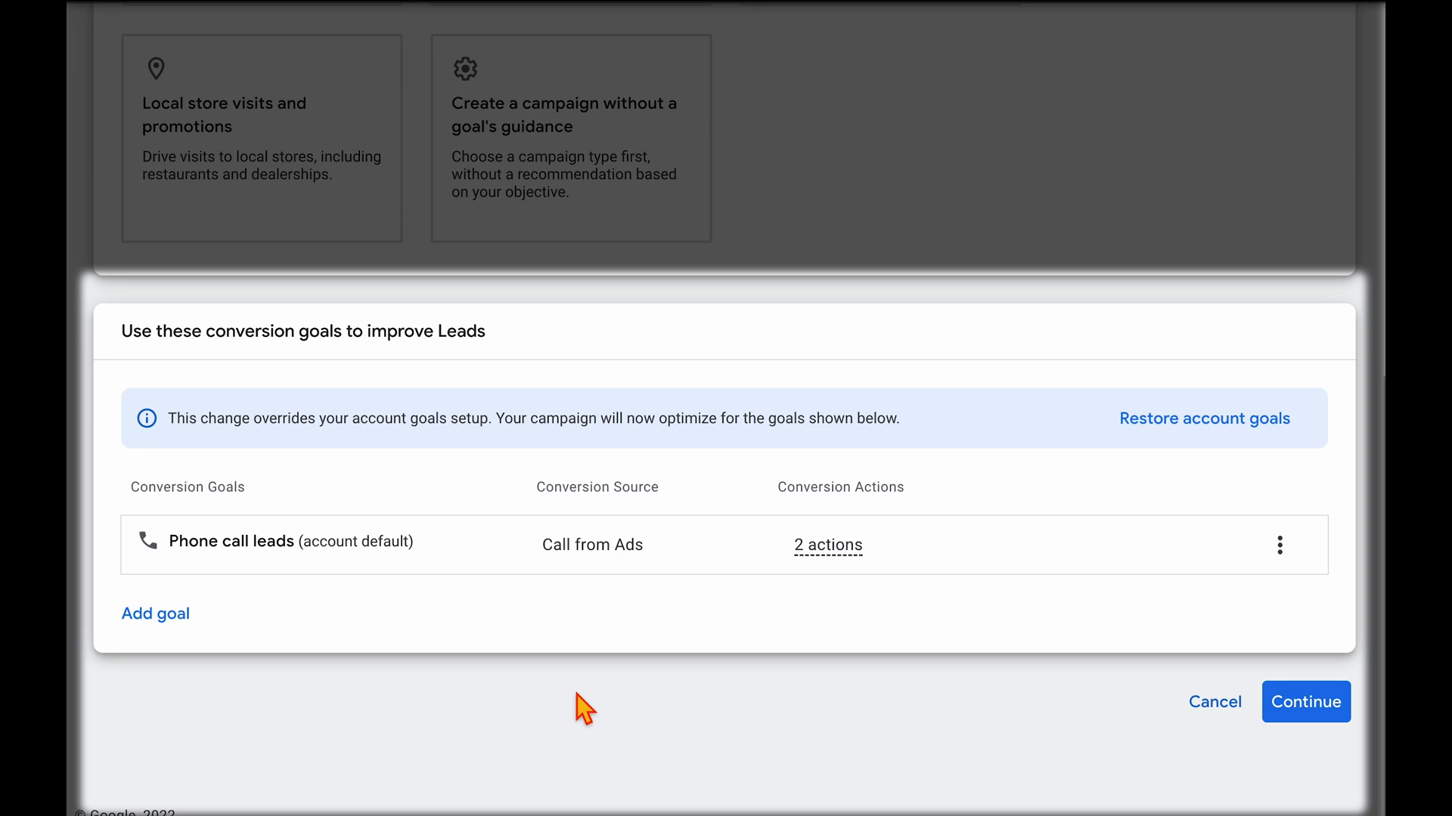
Choose a Search campaign for the phone call leads goal, with Phone calls as the way to reach it, selecting Australia and entering the business phone number.
left_click(1305, 718)
left_click(393, 336)
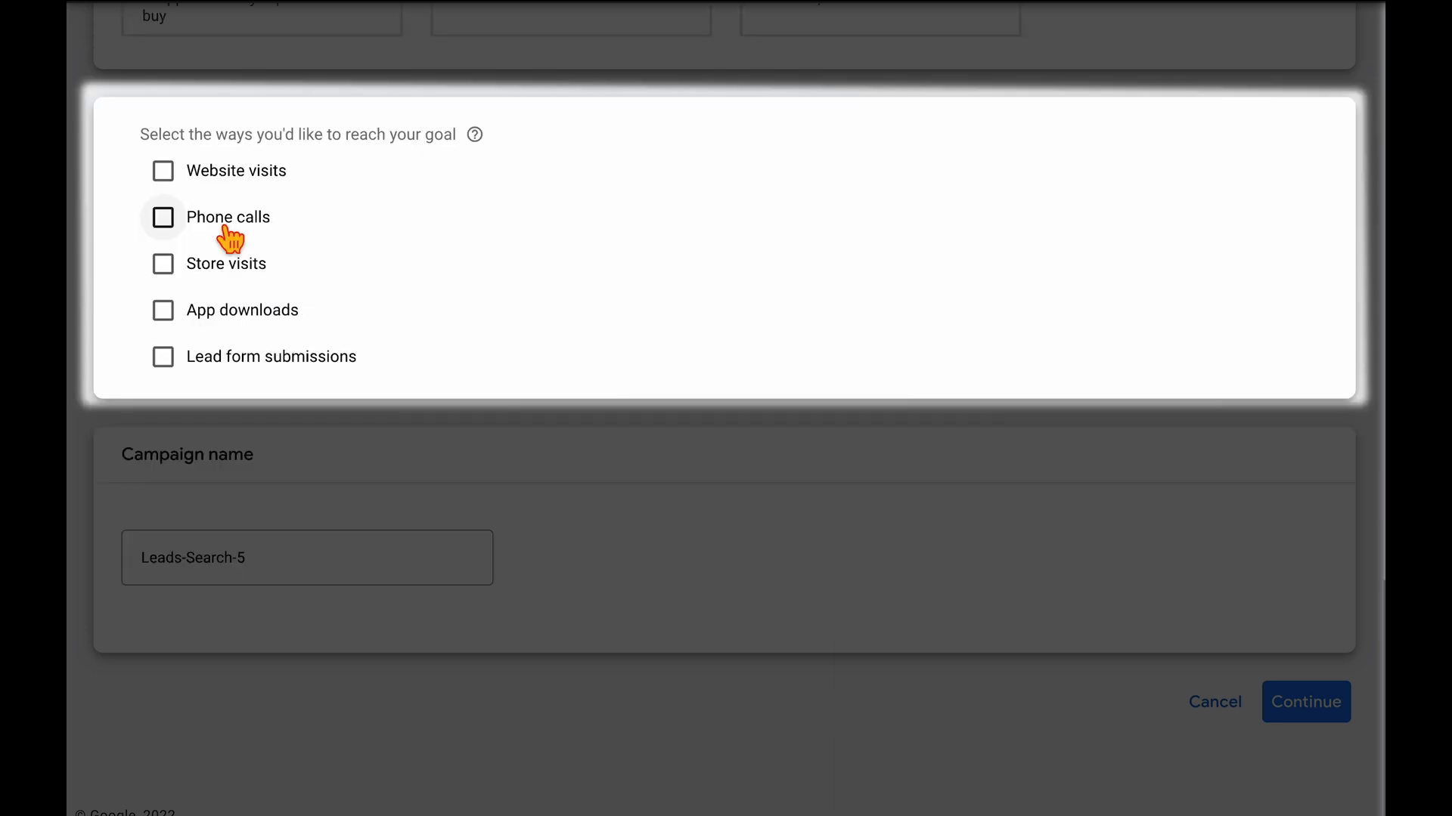
left_click(163, 218)
left_click(324, 282)
scroll(331, 431, "up", 15)
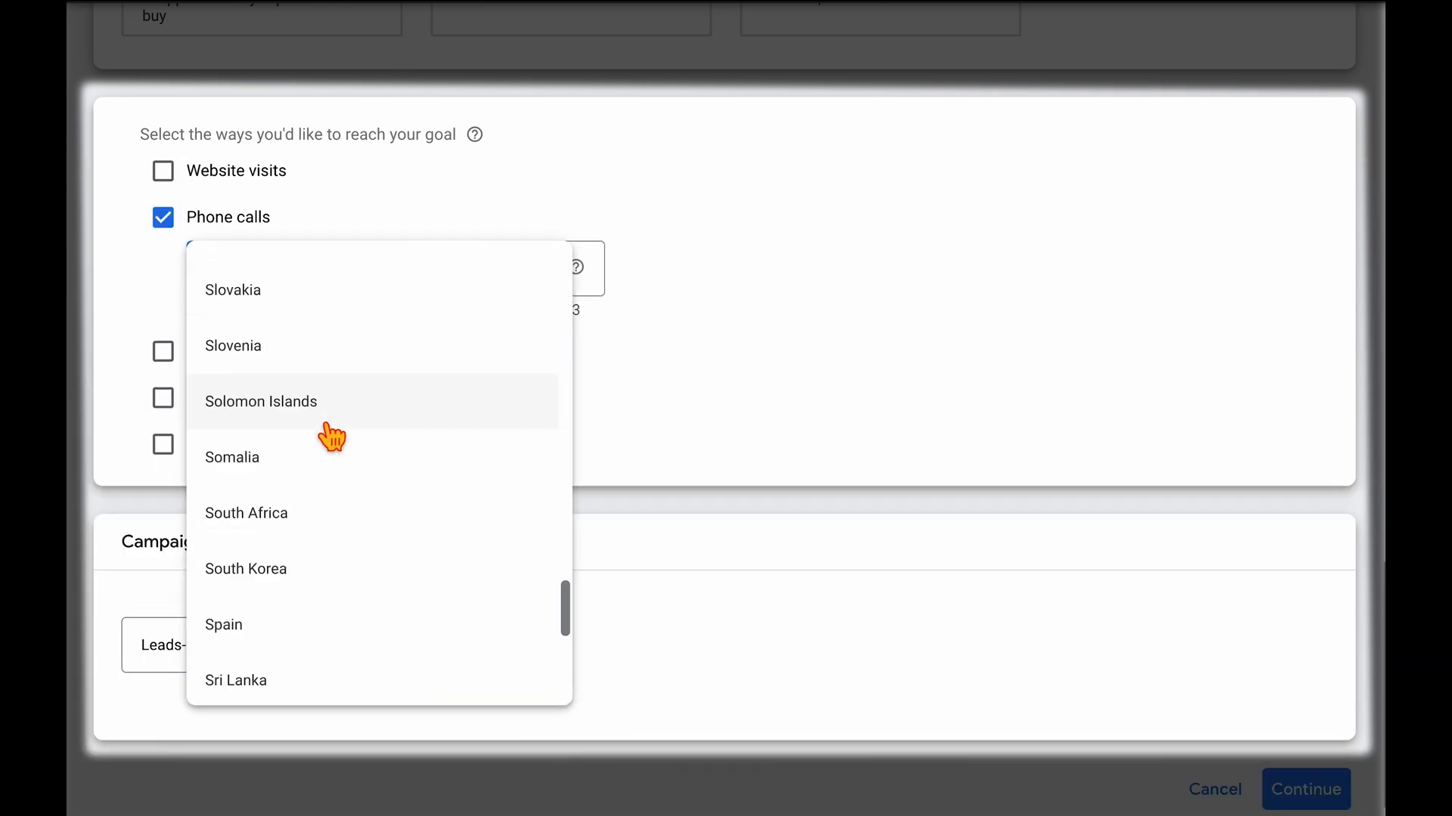
scroll(400, 363, "up", 20)
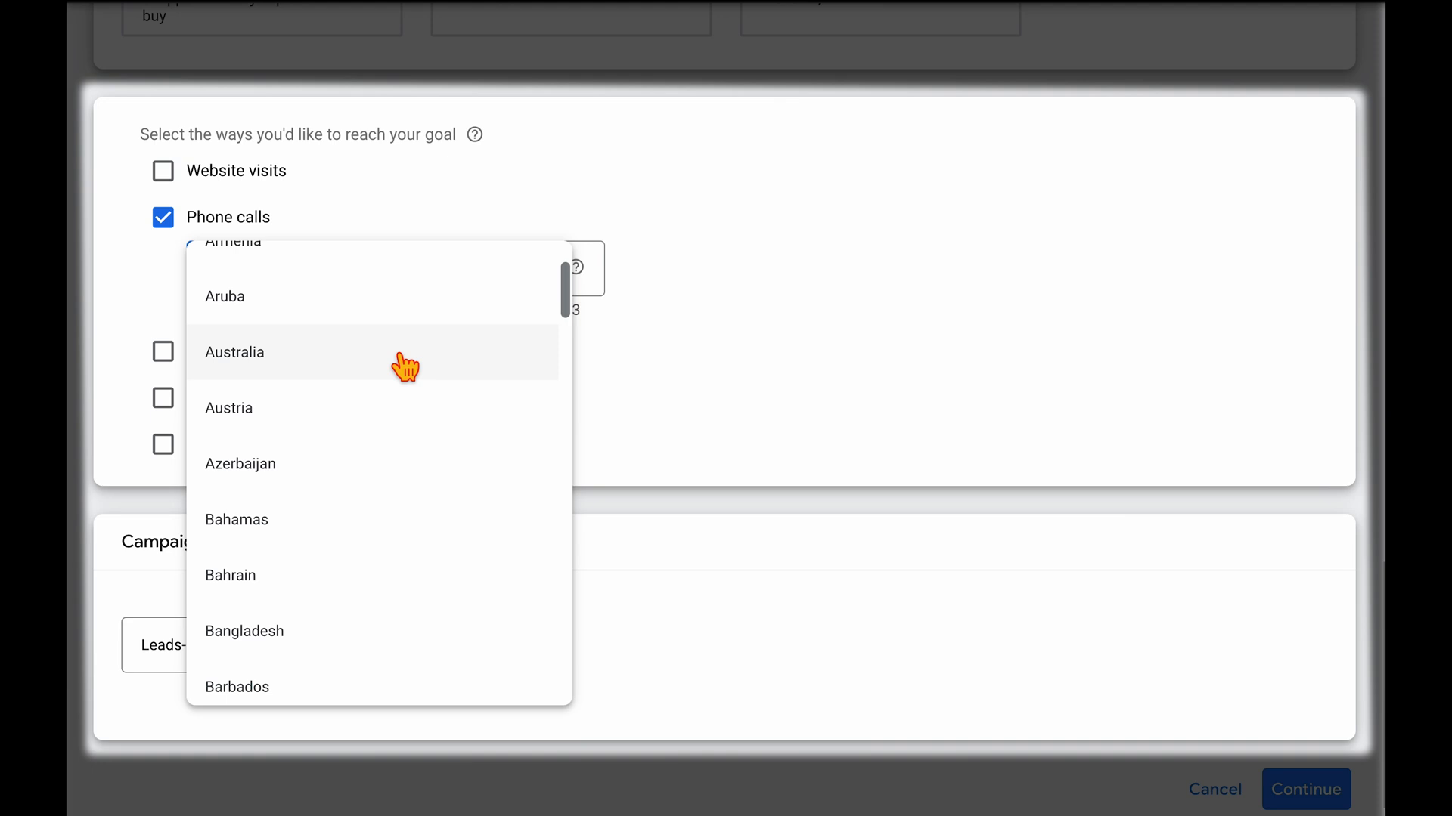
left_click(406, 367)
left_click(462, 282)
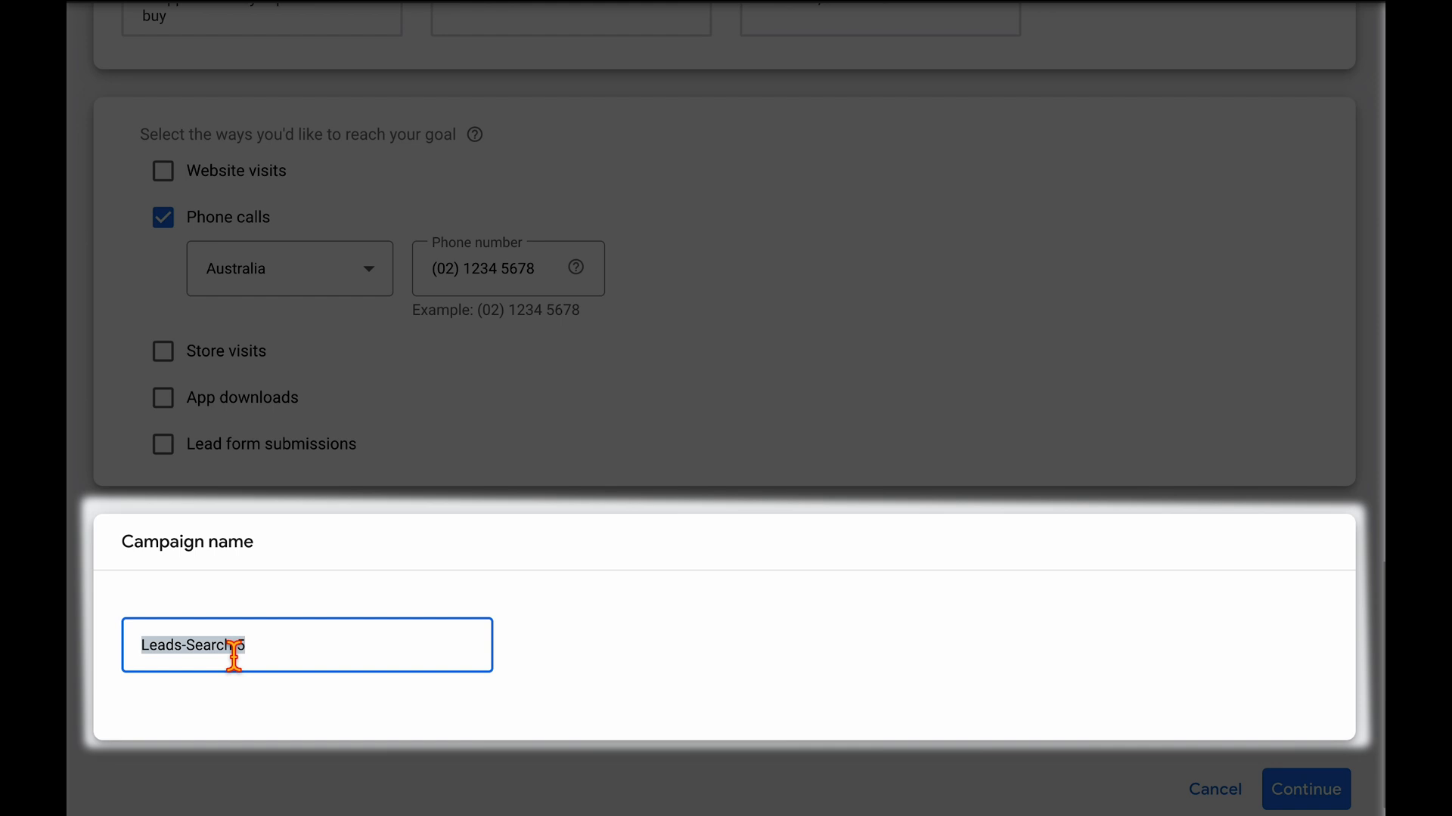
Name the campaign "Local [Call Campaign]" and keep bidding focused on Conversions without a target cost per action.
type("Local [Call Campaign]")
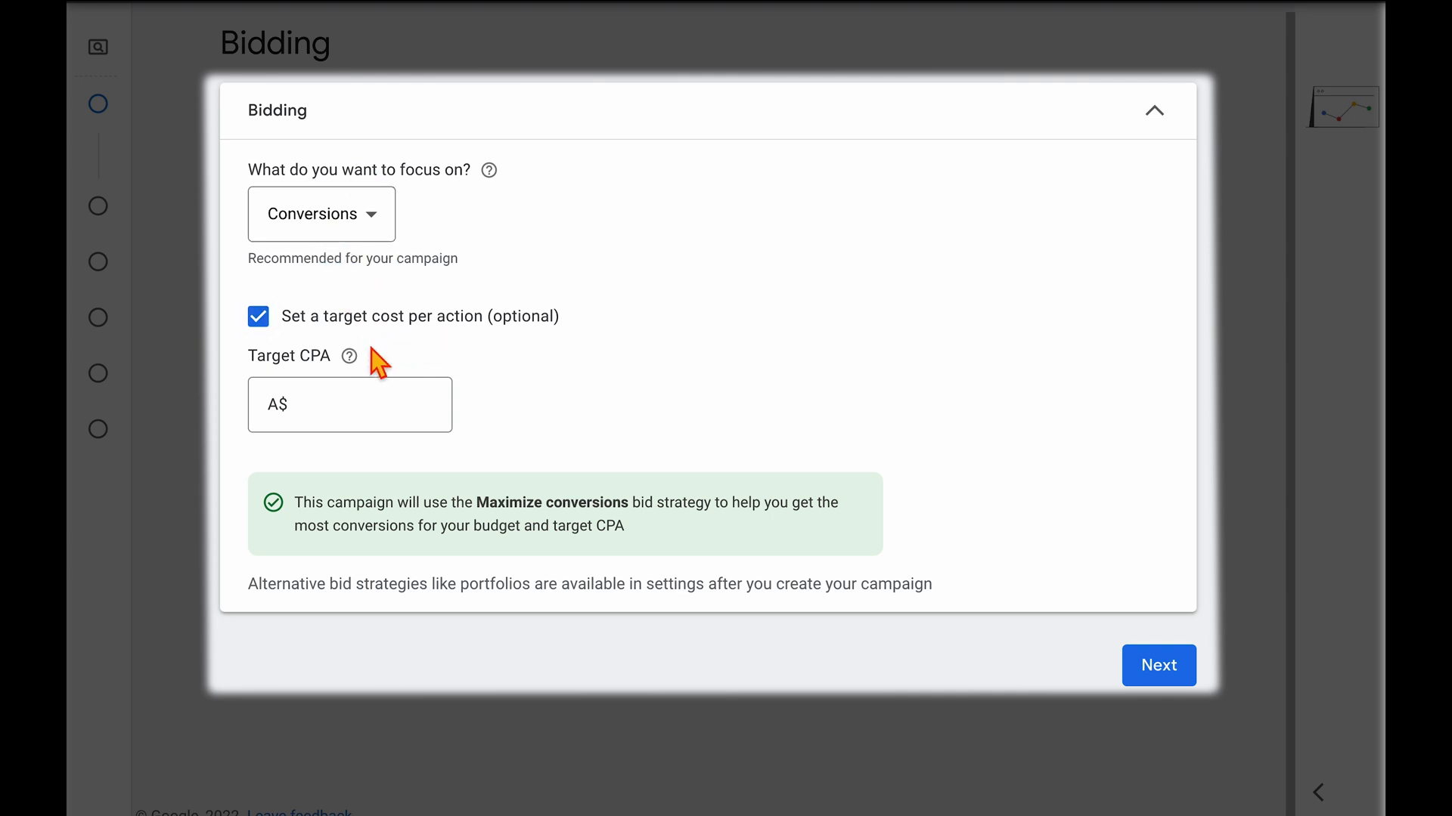
scroll(398, 355, "up", 1)
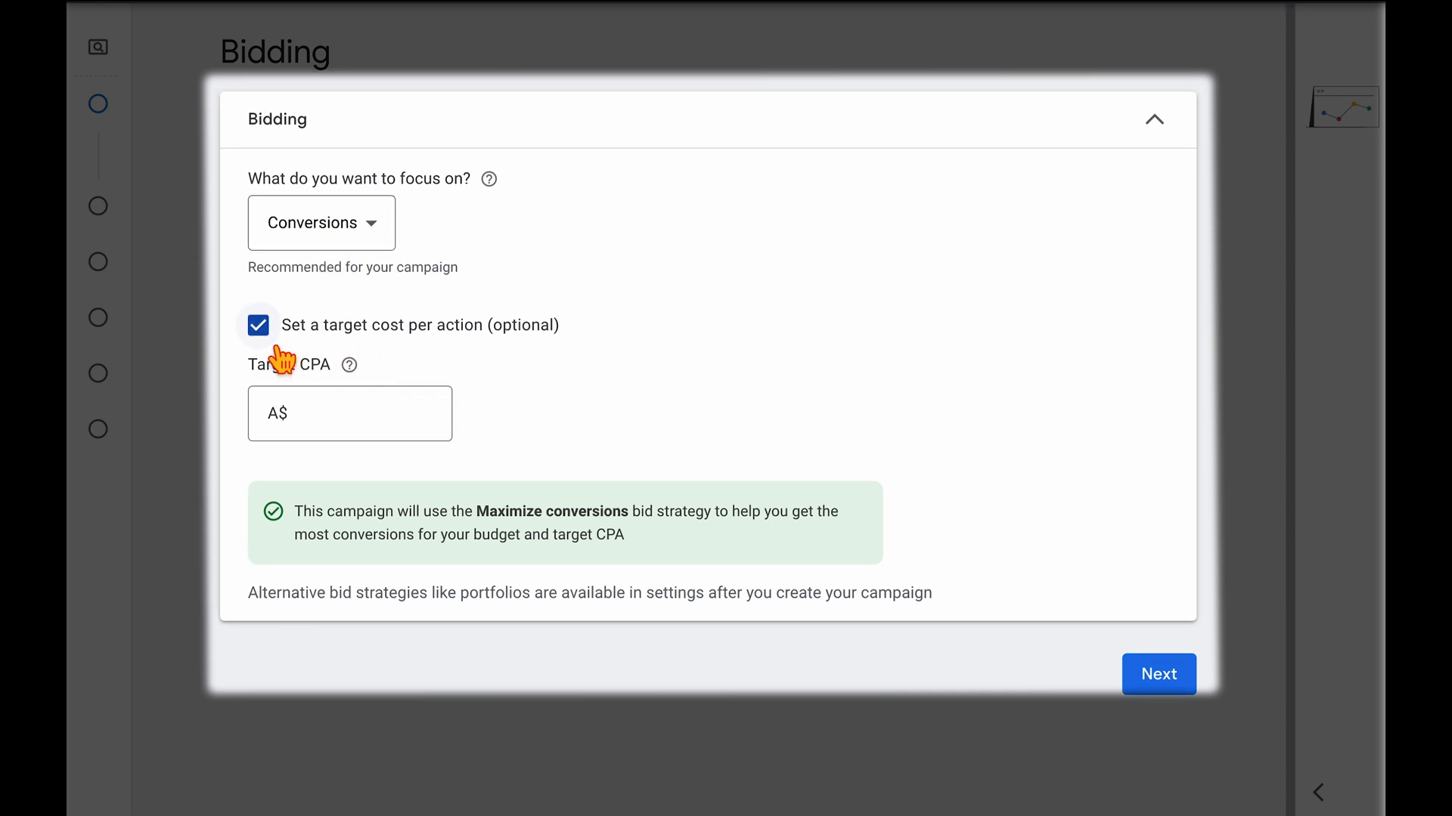
left_click(275, 344)
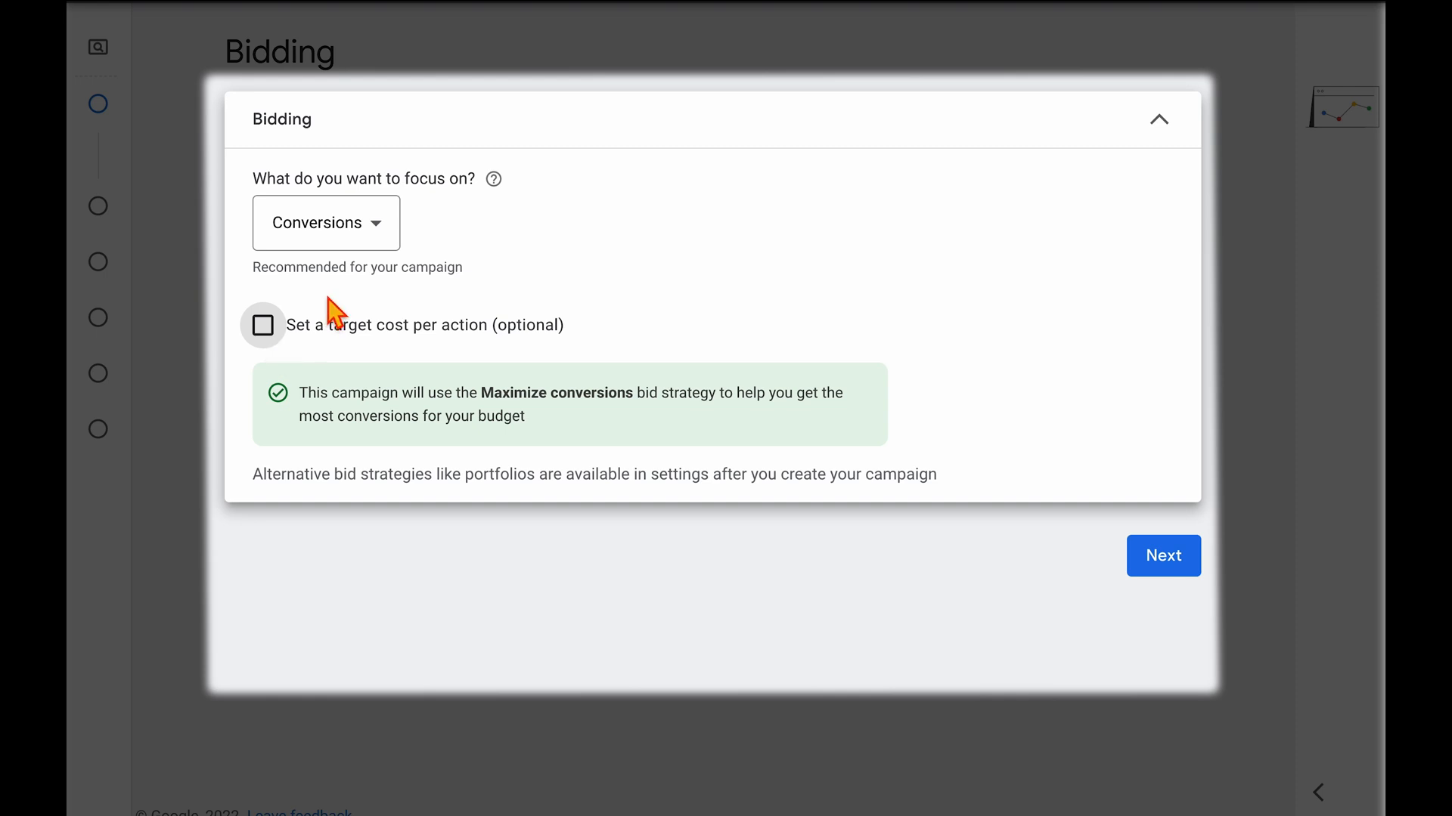
left_click(1183, 566)
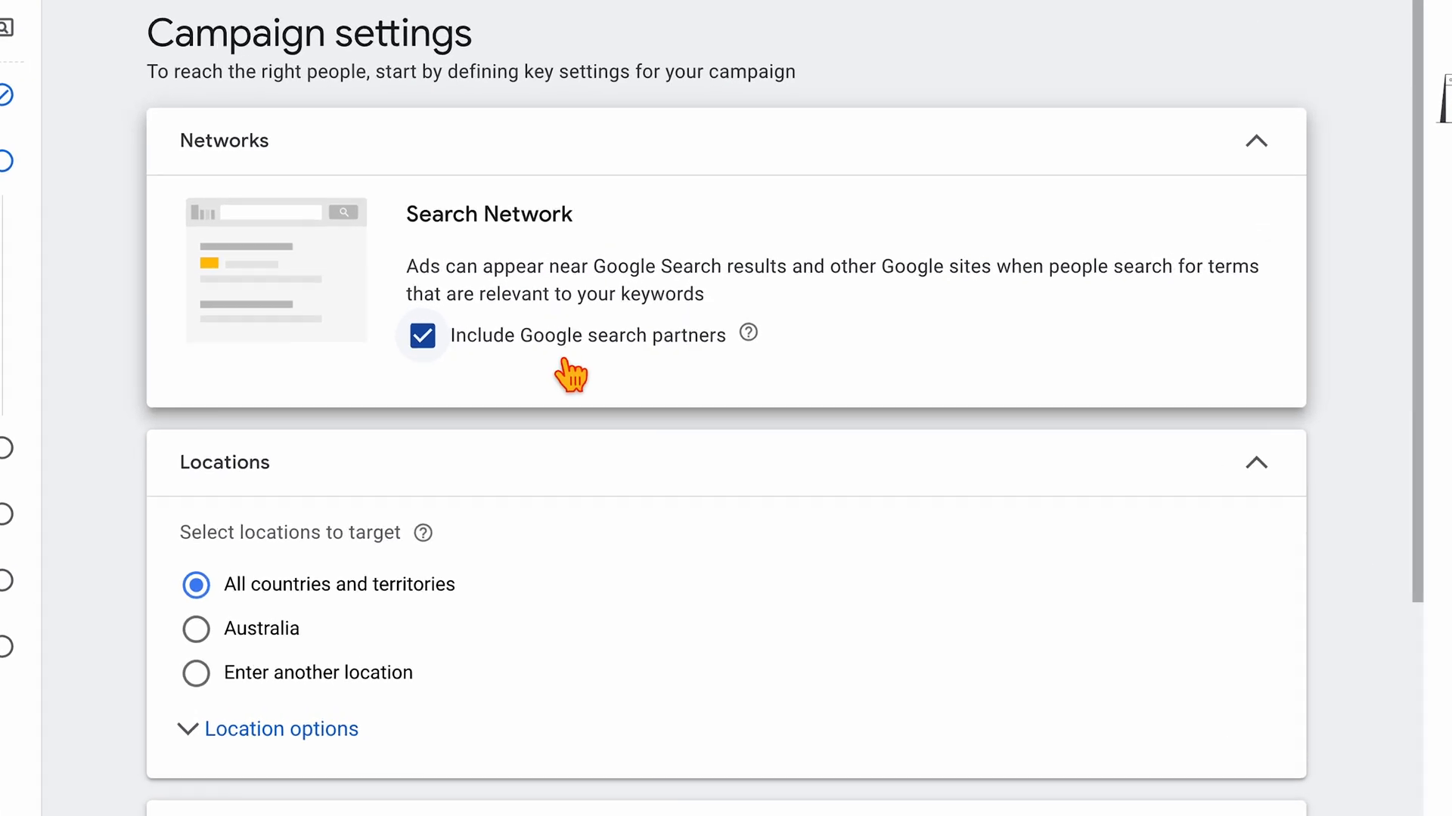
Exclude Google search partners from the networks and target the city of Brisbane, Queensland, Australia.
left_click(573, 333)
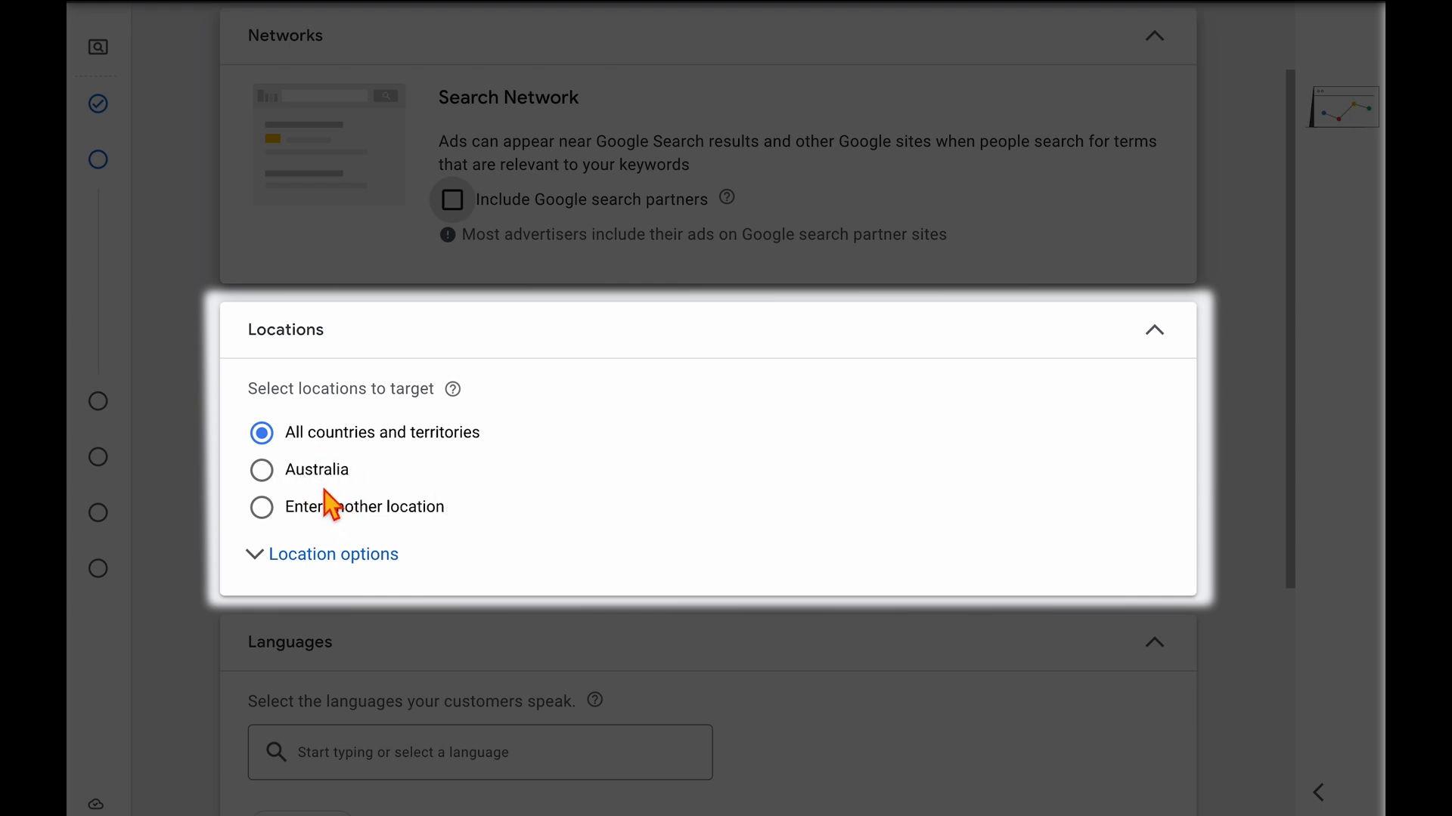
left_click(355, 522)
type("brisban")
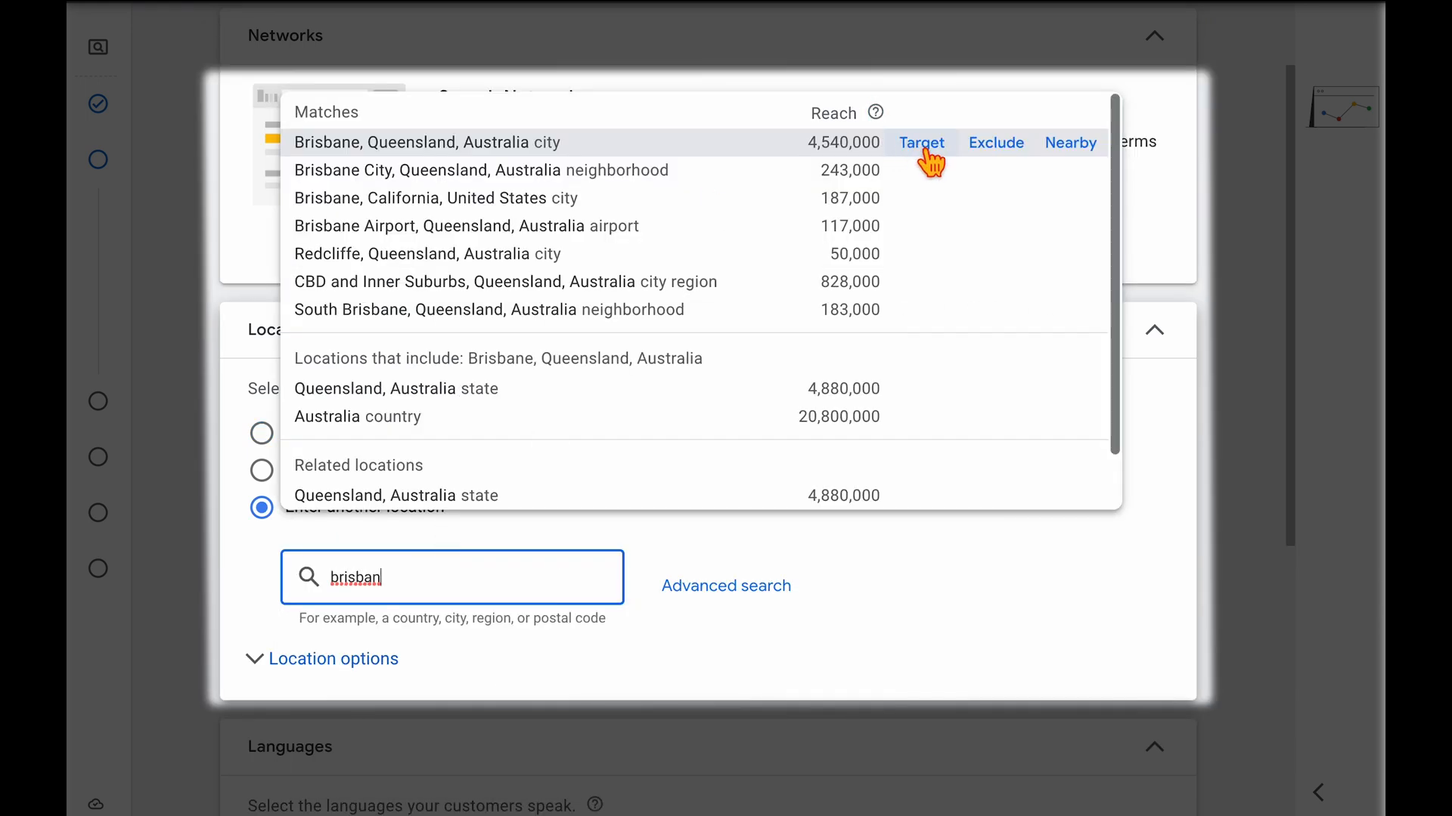
left_click(921, 143)
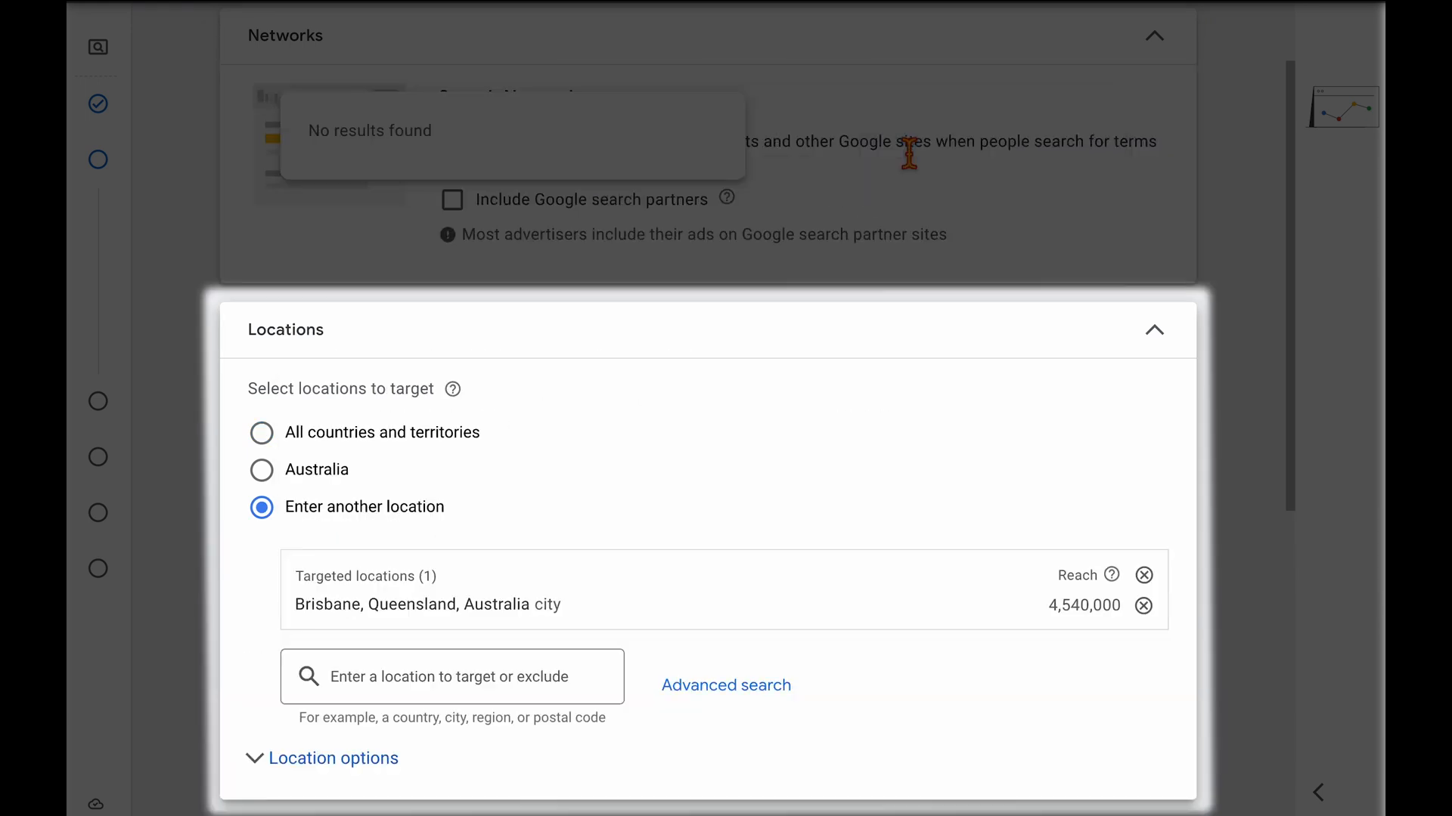
Examine the suggested audience segments for the campaign without selecting any.
scroll(657, 488, "down", 8)
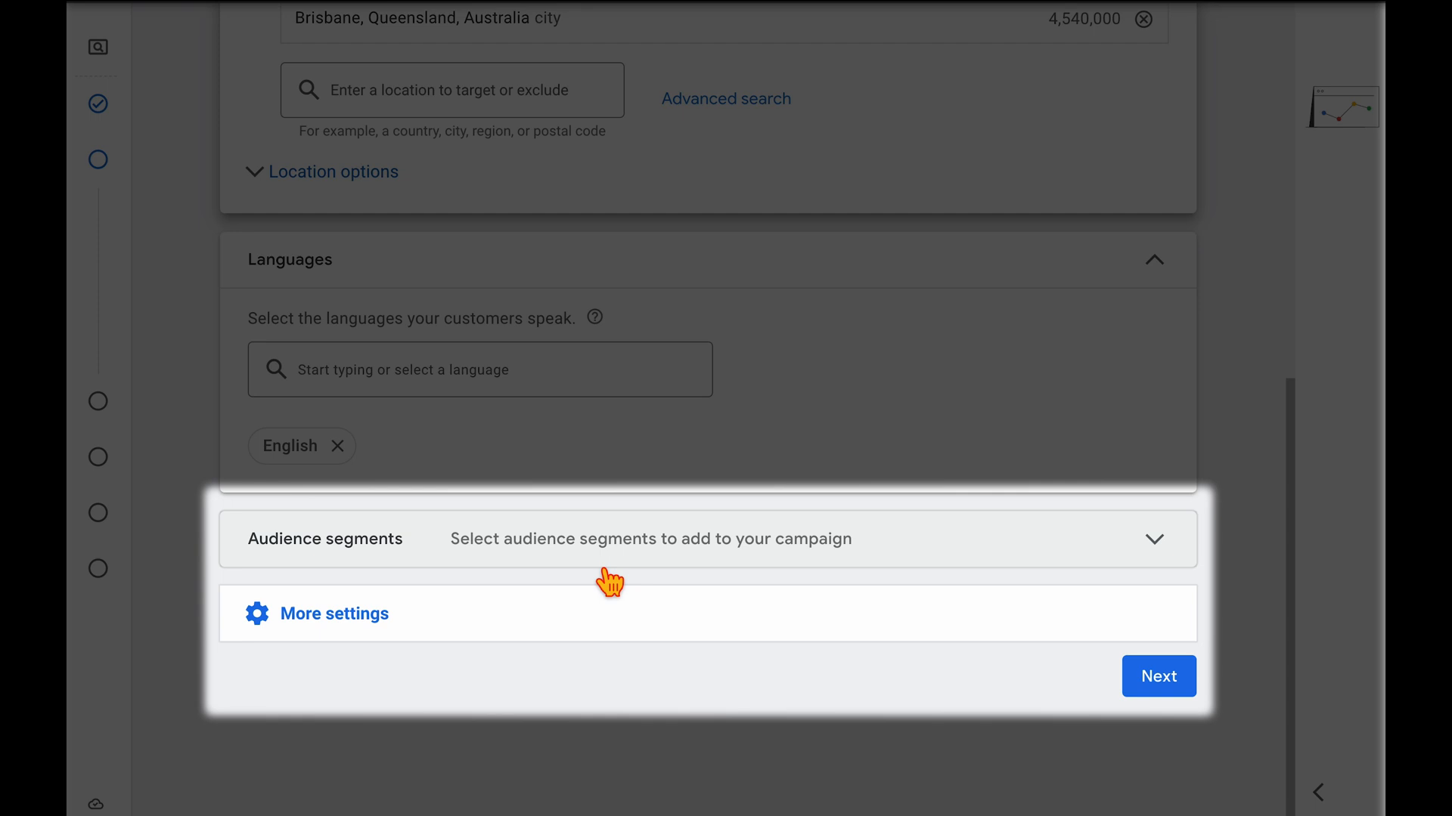
scroll(609, 582, "down", 4)
left_click(633, 236)
scroll(493, 558, "down", 3)
scroll(488, 567, "down", 2)
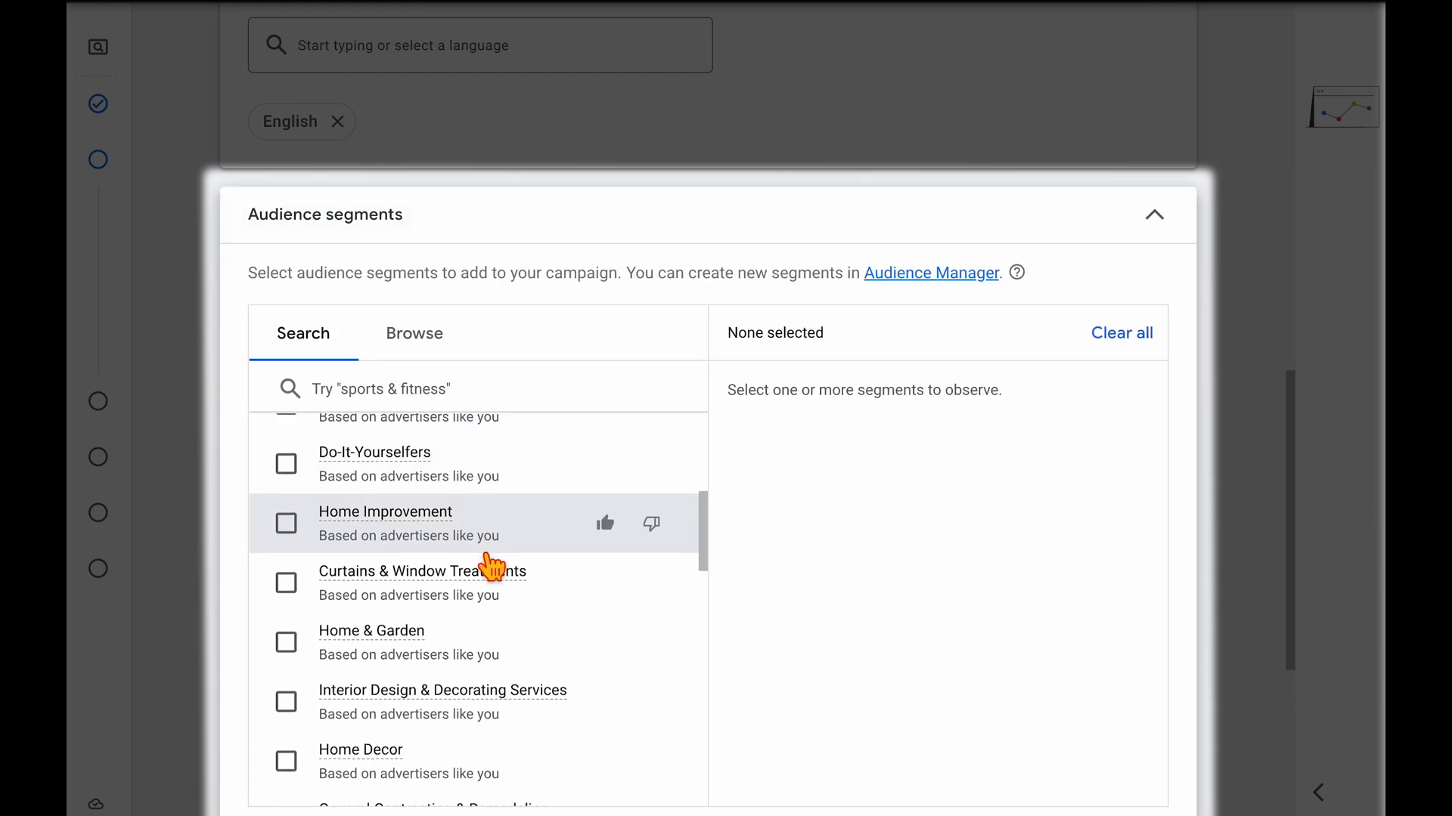
left_click(565, 236)
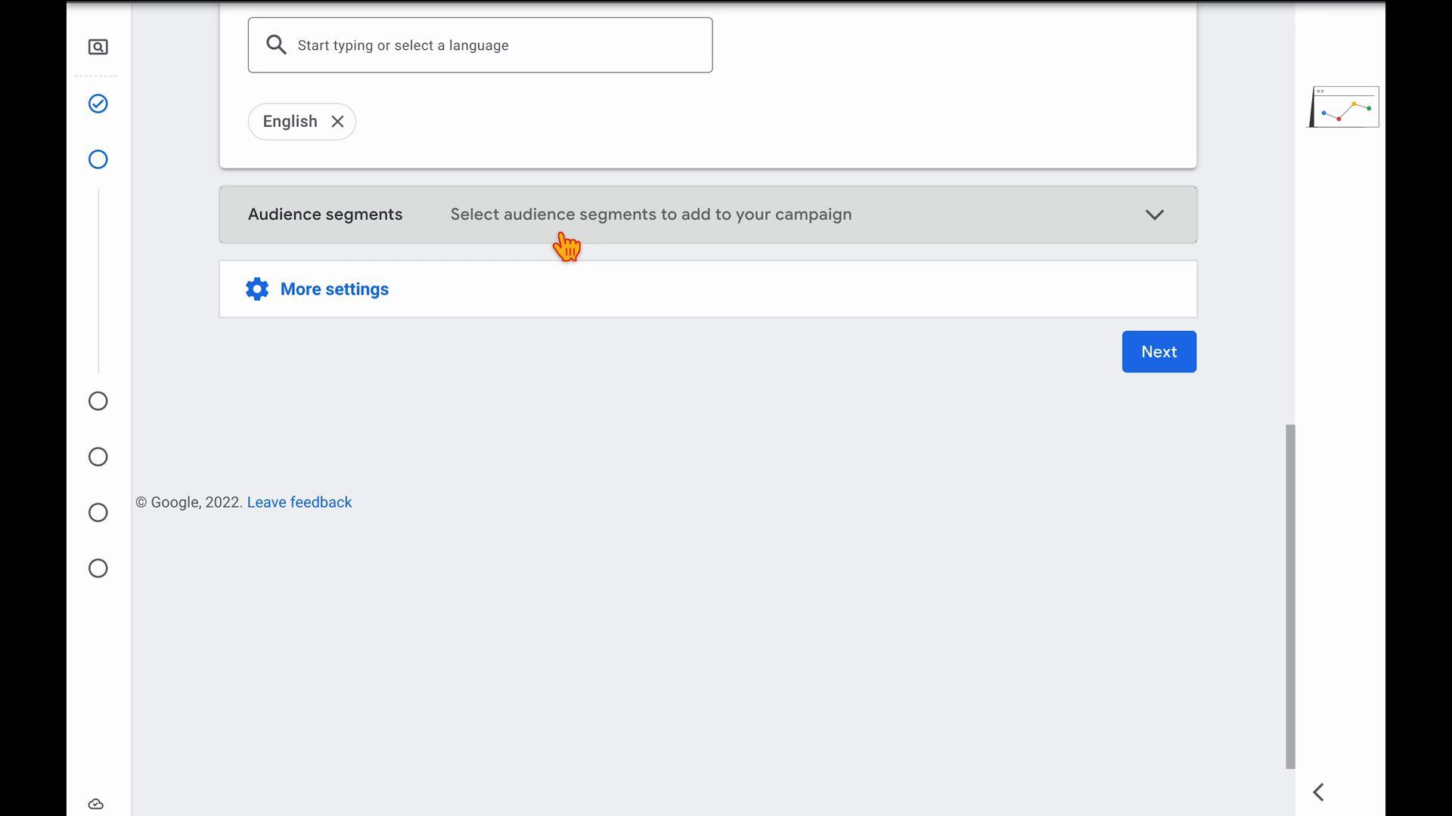
Limit the ad schedule under the additional campaign settings to Mondays - Fridays.
left_click(435, 302)
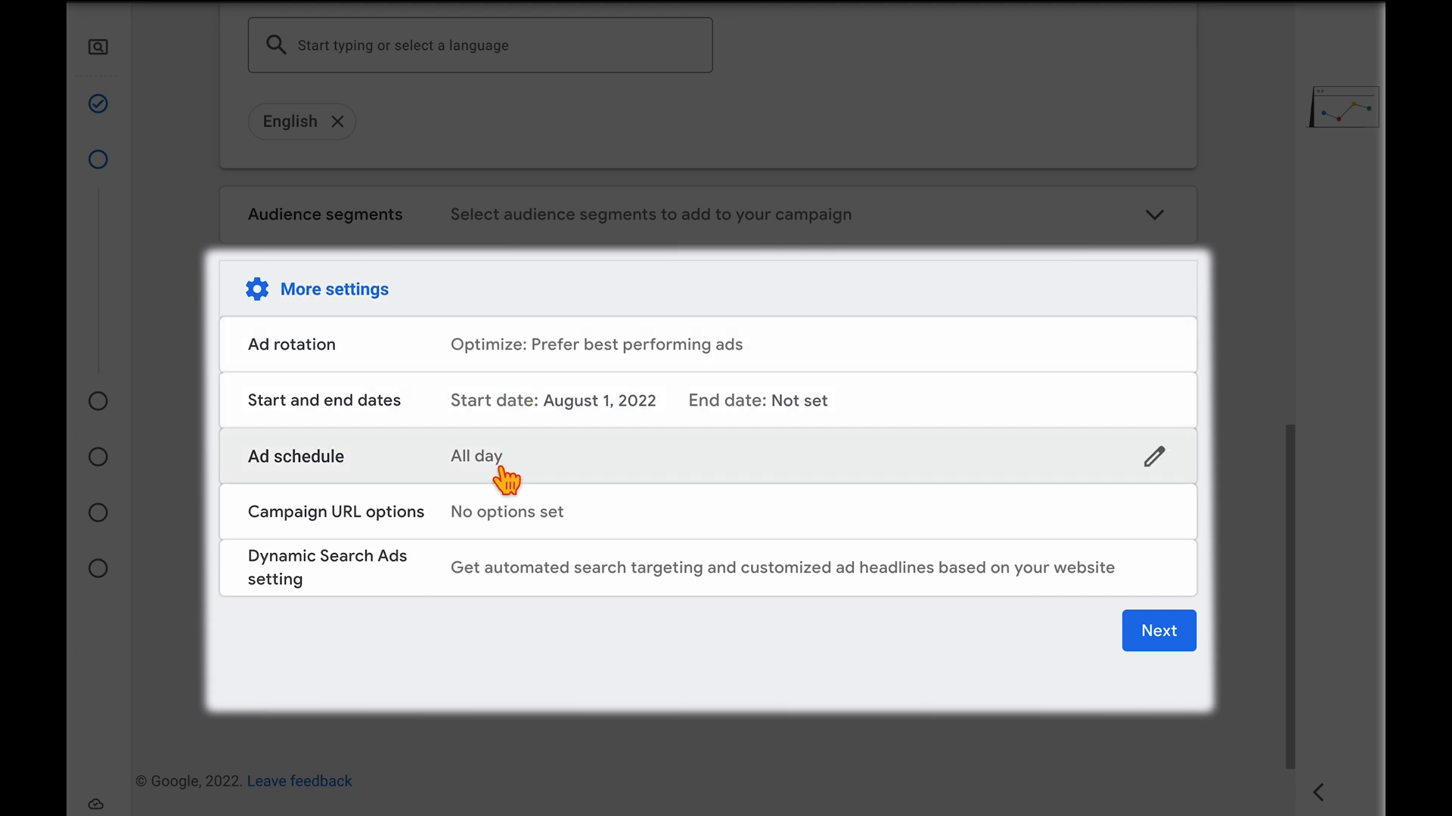
left_click(1164, 465)
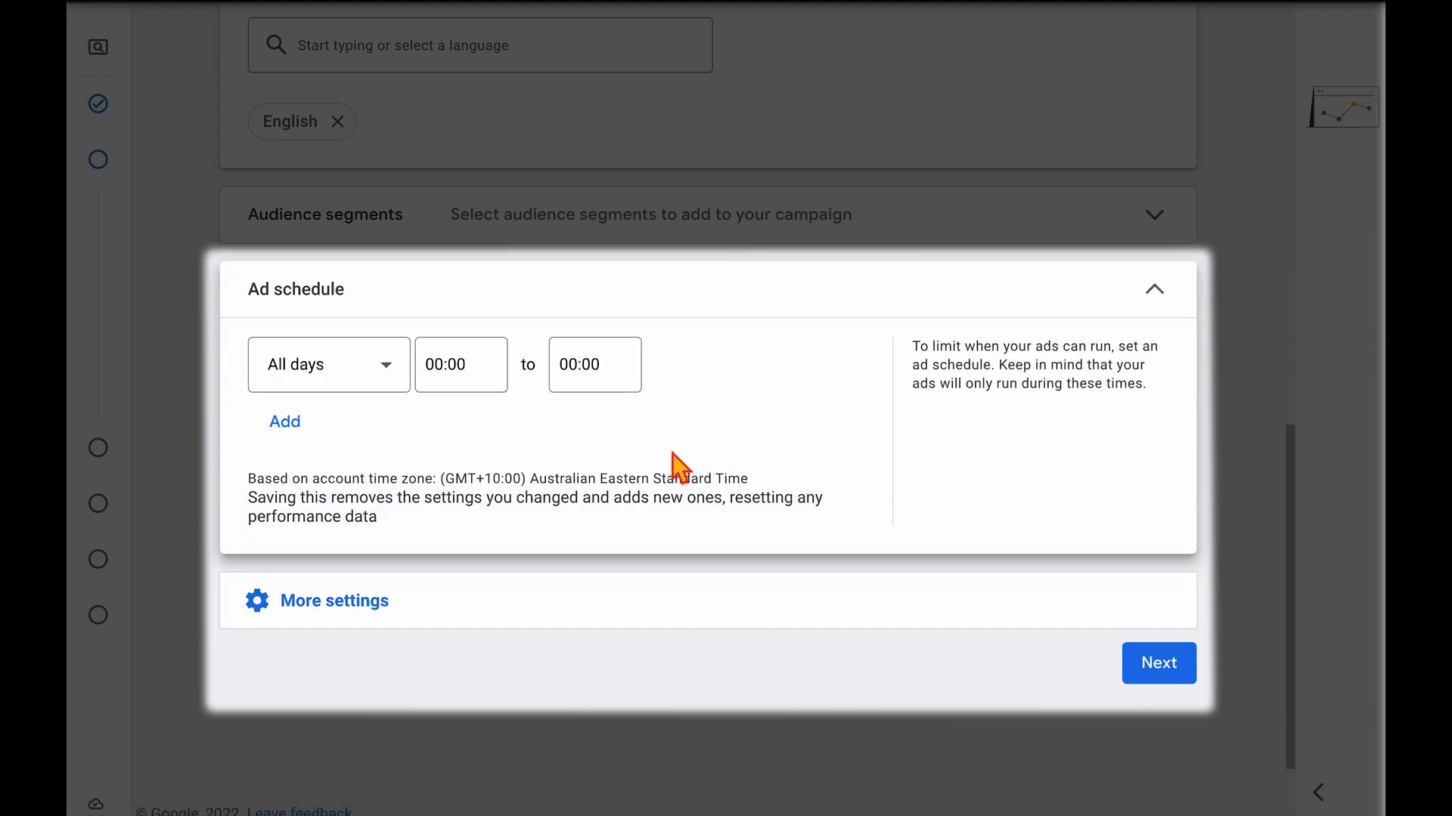
left_click(321, 369)
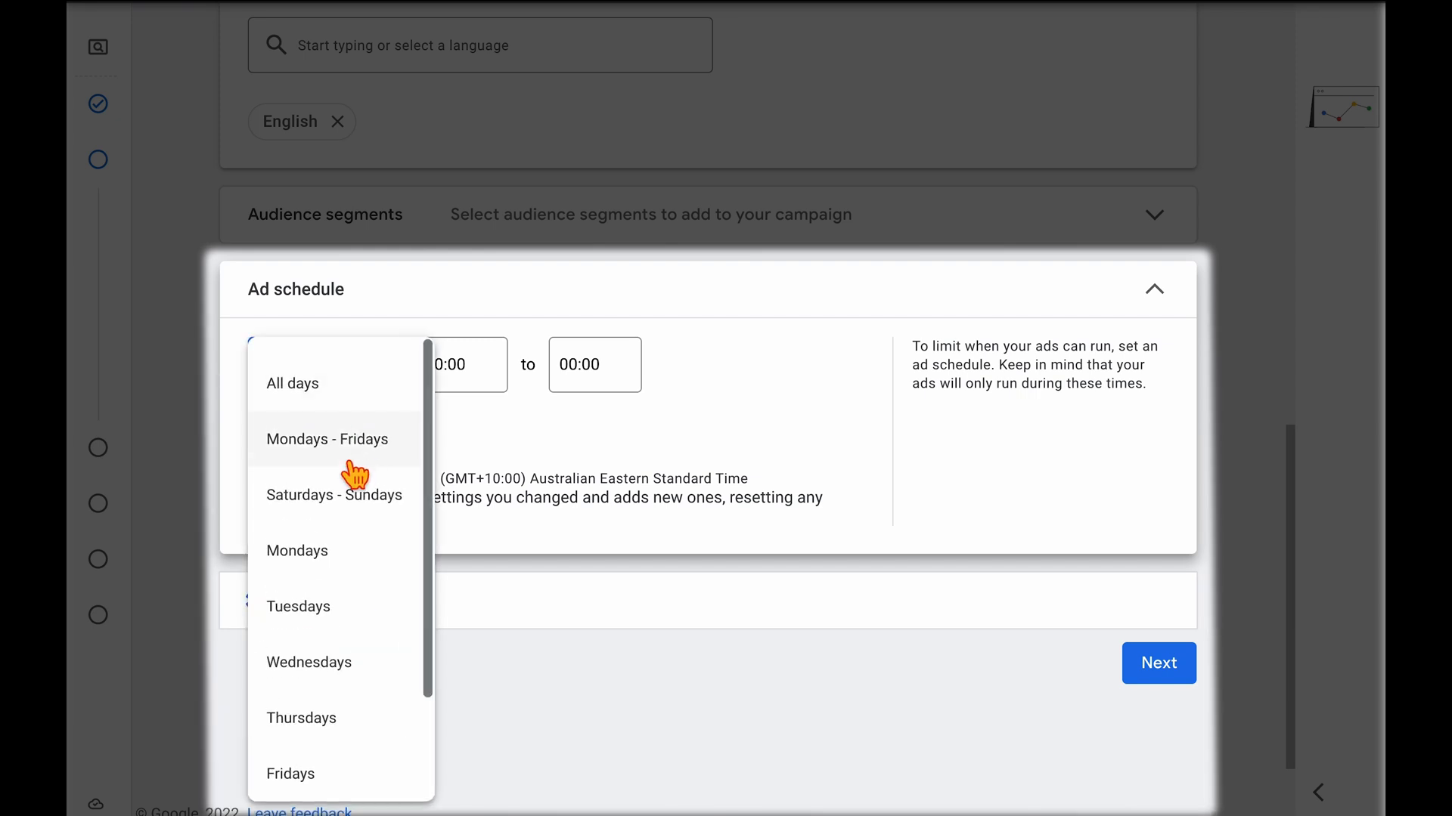
left_click(358, 463)
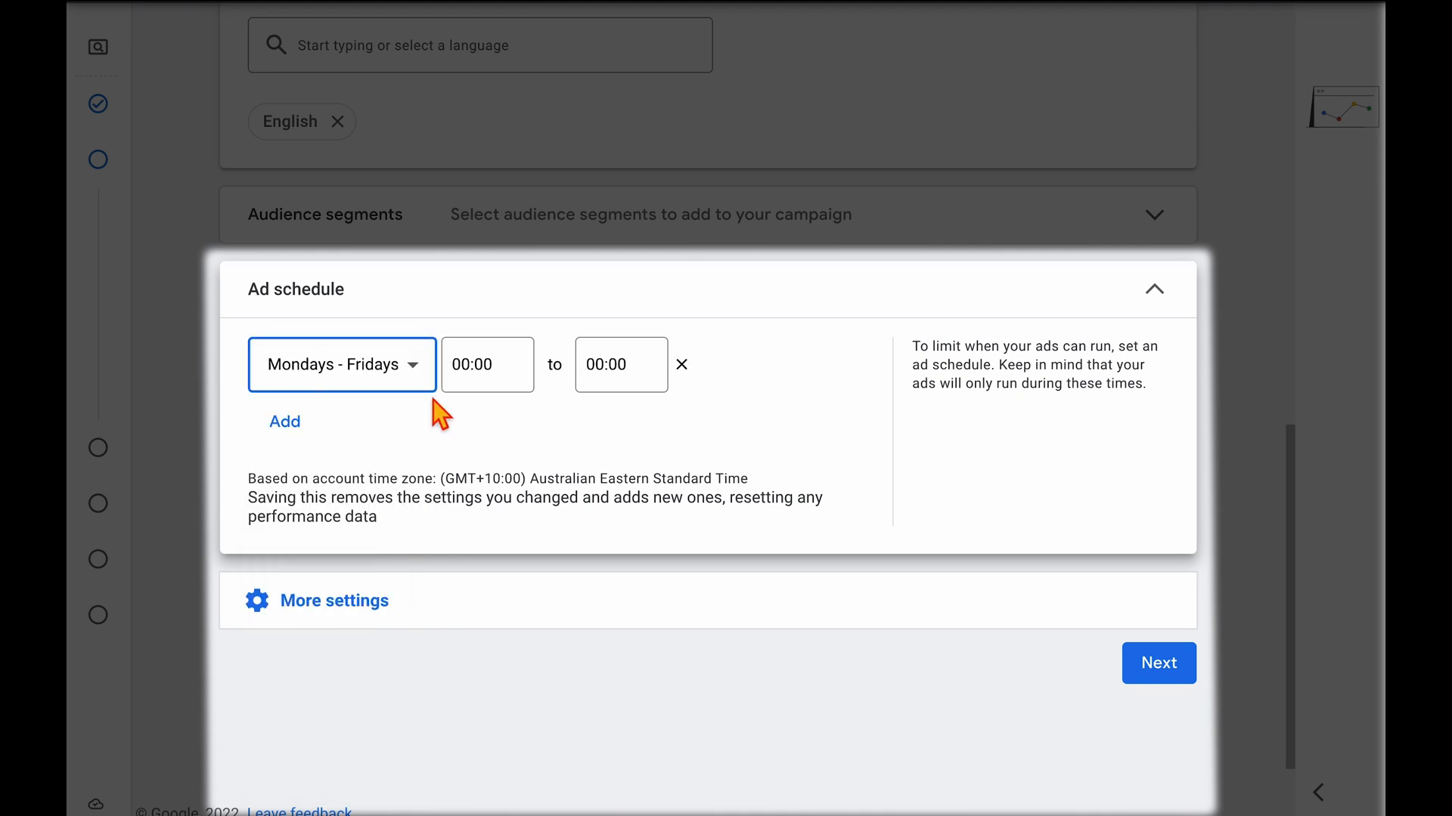
Set the ad schedule hours from 07:00 to 19:00 and continue to the keywords and ads stage.
left_click(463, 366)
scroll(488, 616, "down", 5)
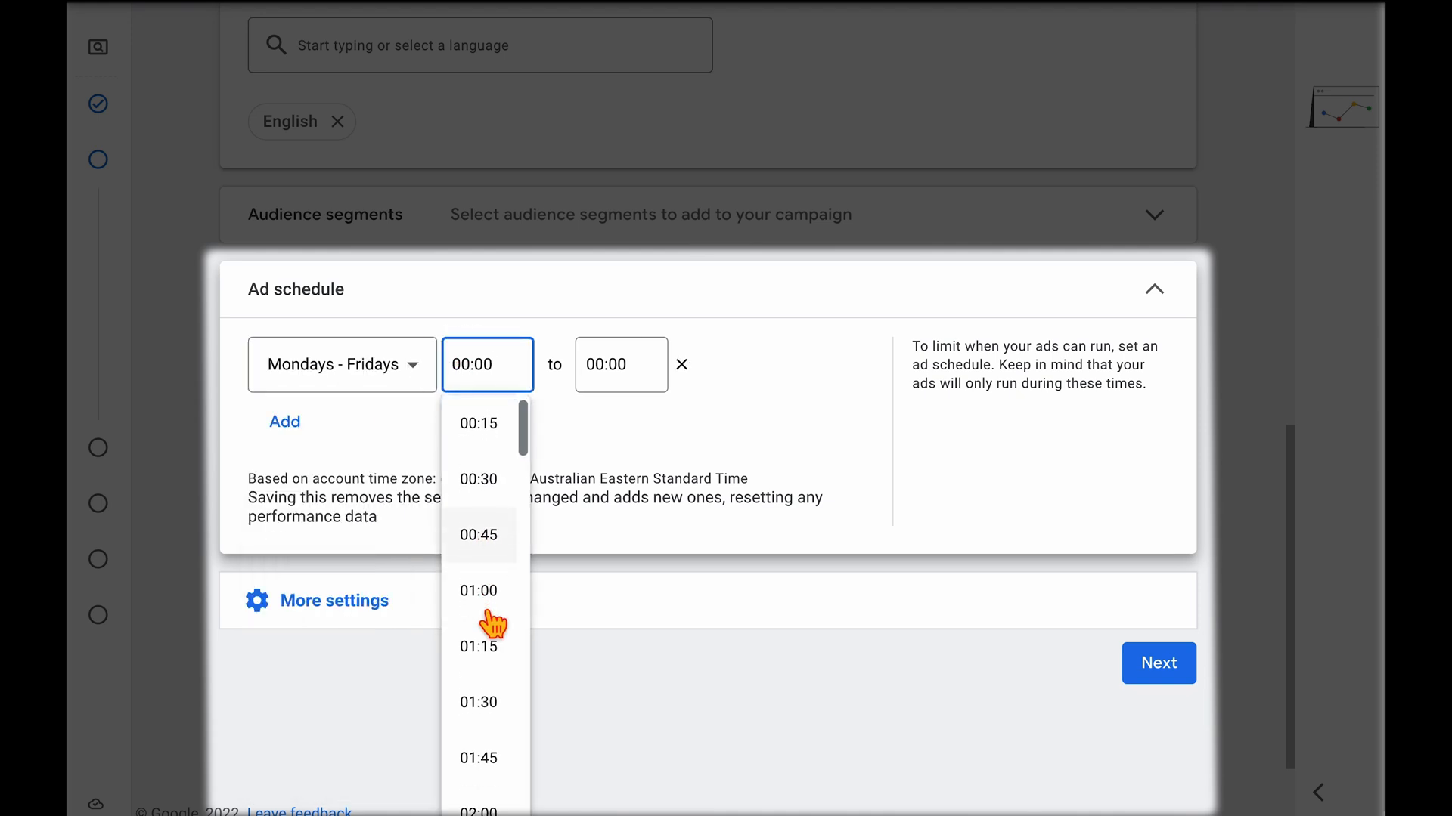
scroll(492, 616, "down", 15)
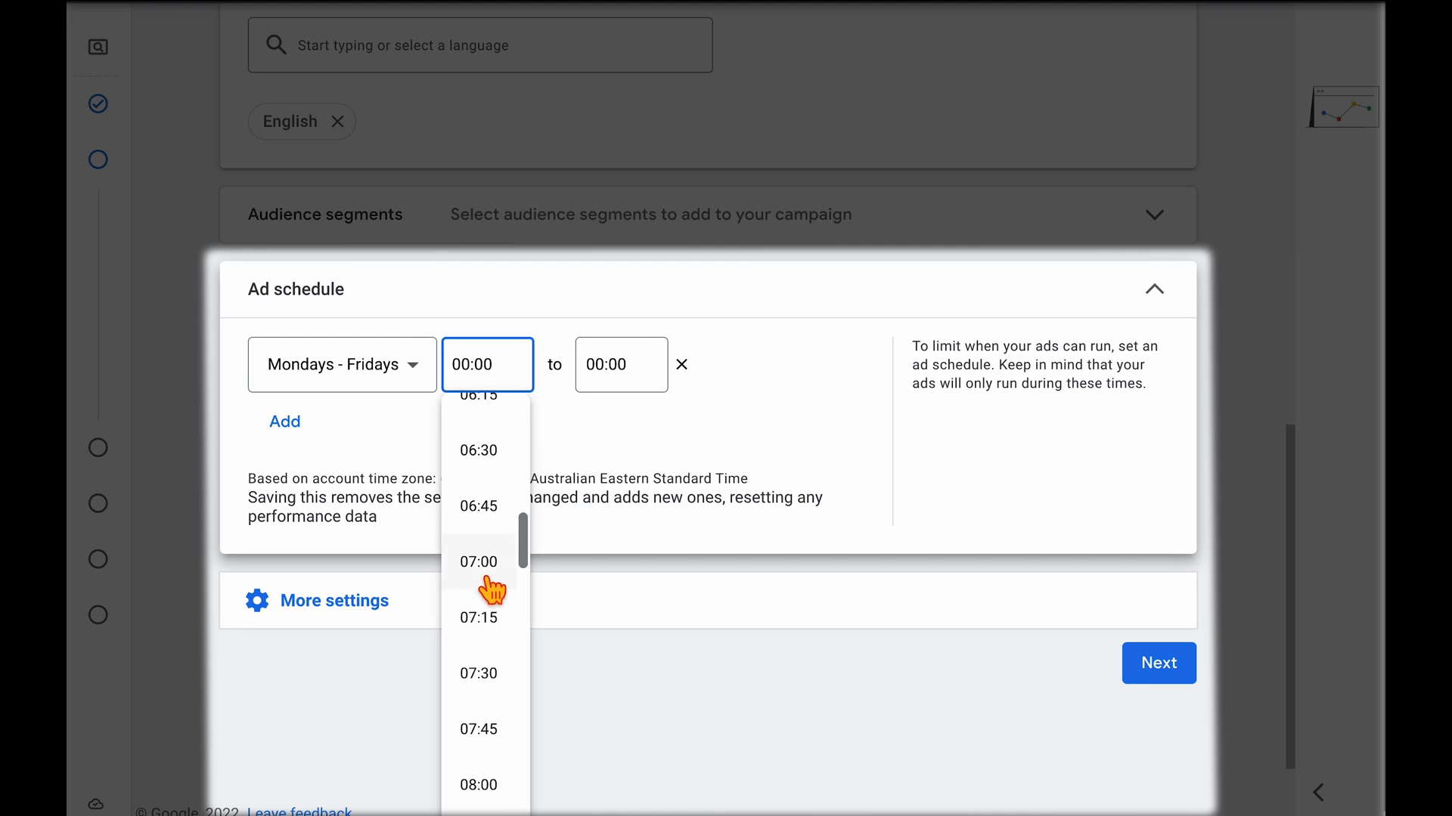
left_click(488, 582)
left_click(626, 374)
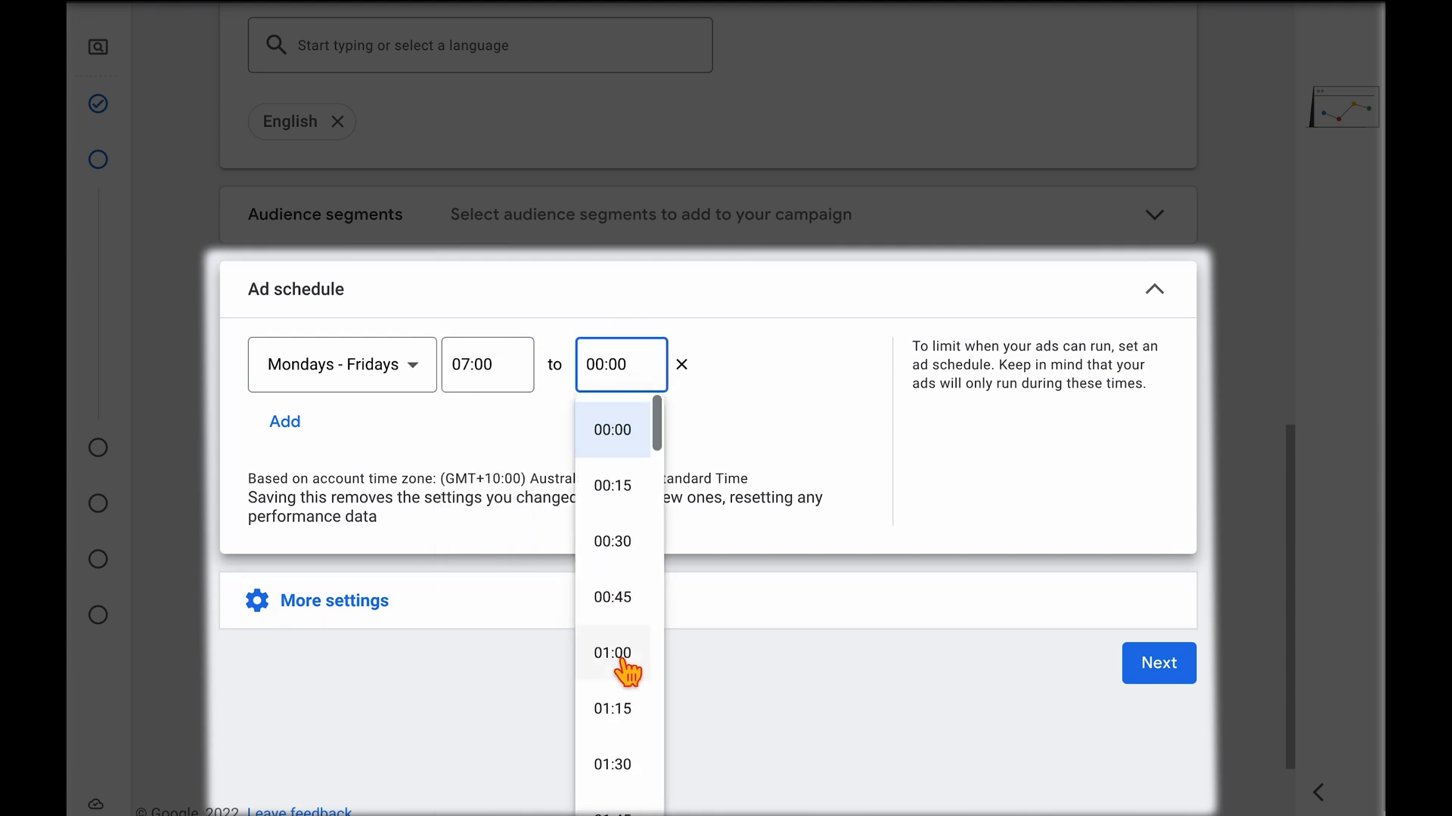
scroll(623, 656, "down", 20)
left_click(618, 604)
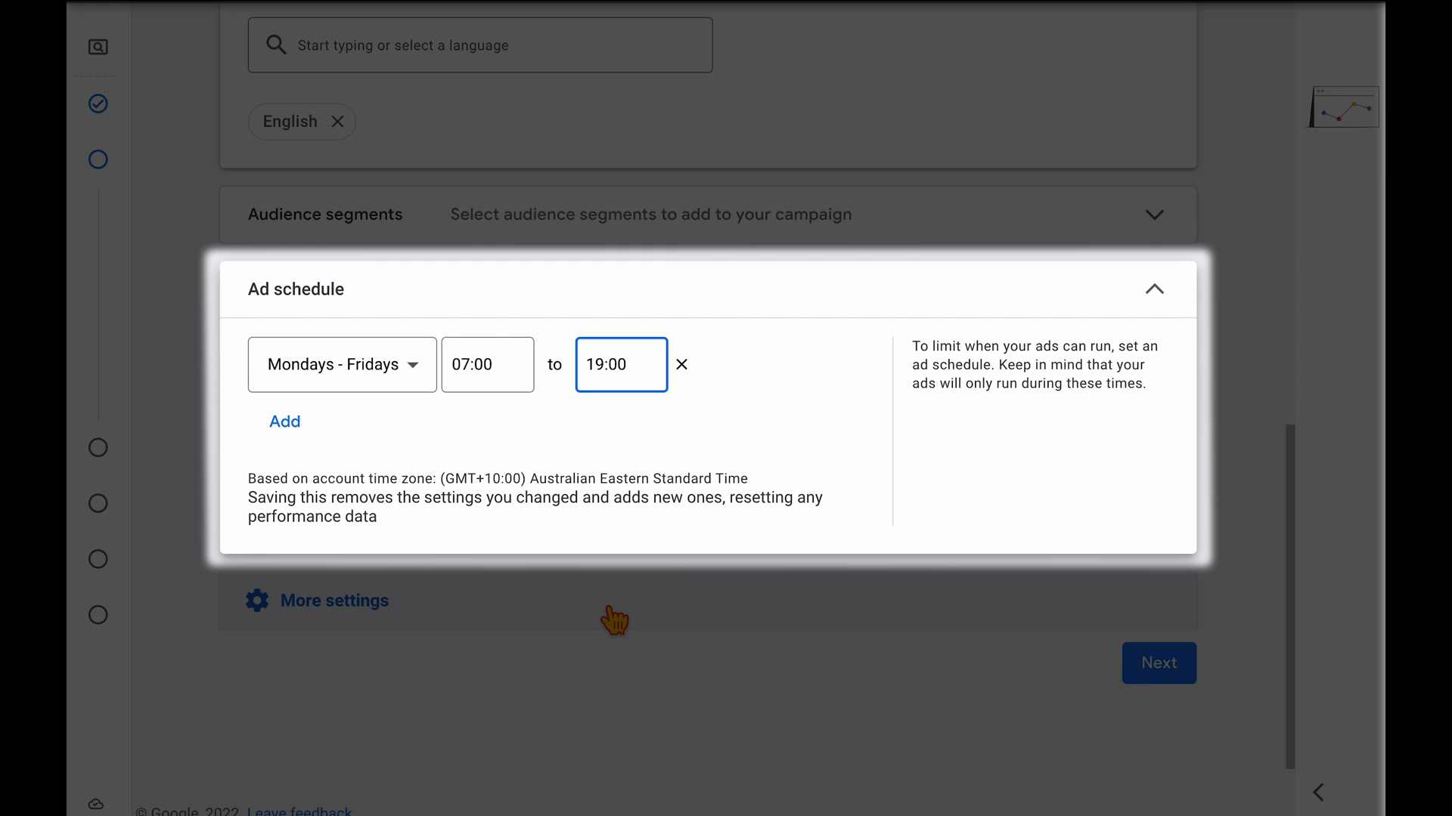
left_click(1156, 676)
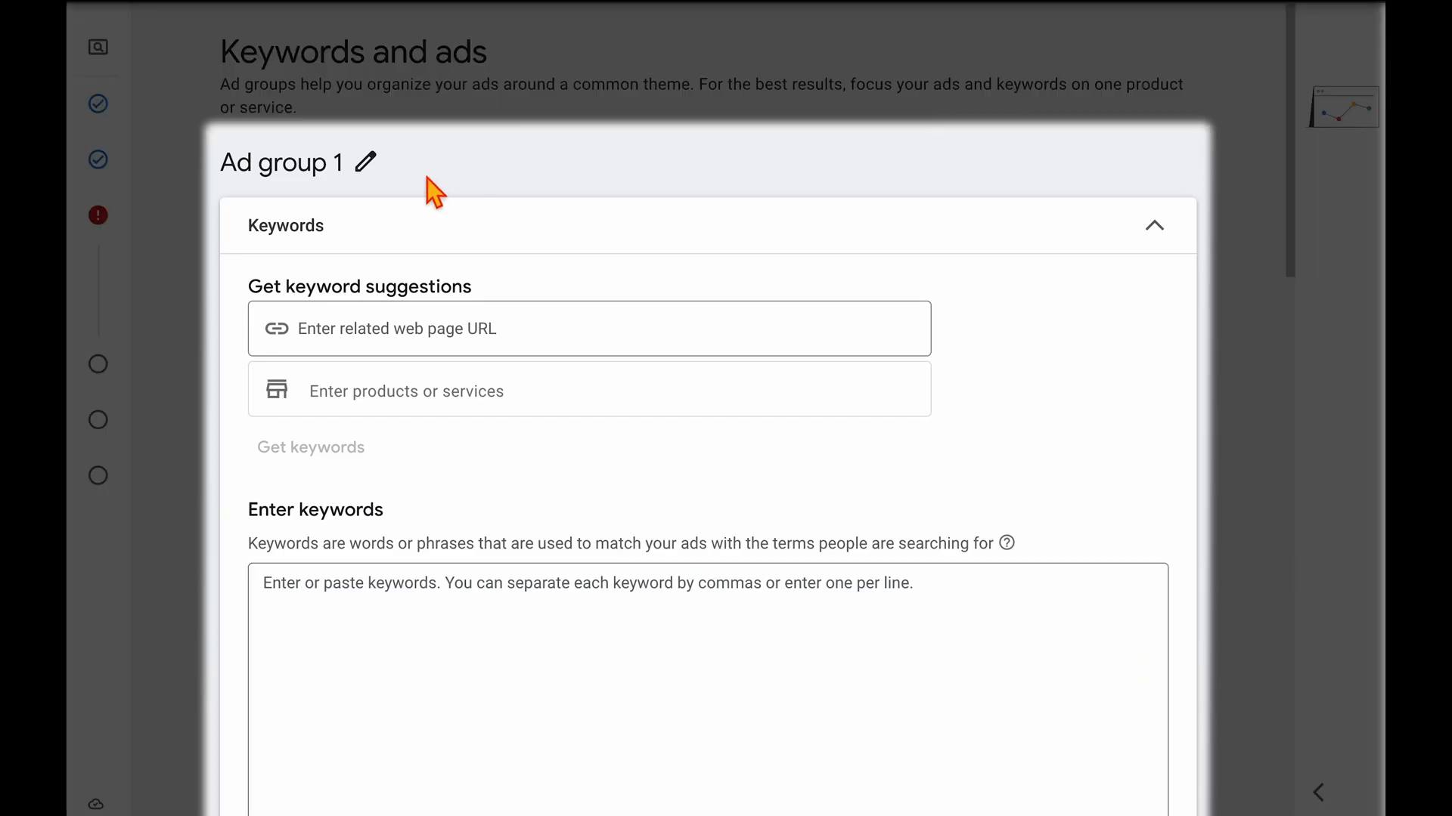
Rename the ad group as Crimsafe and add the keywords "crimsafe blinds" and "install crimsafe blinds" on separate lines.
left_click(378, 174)
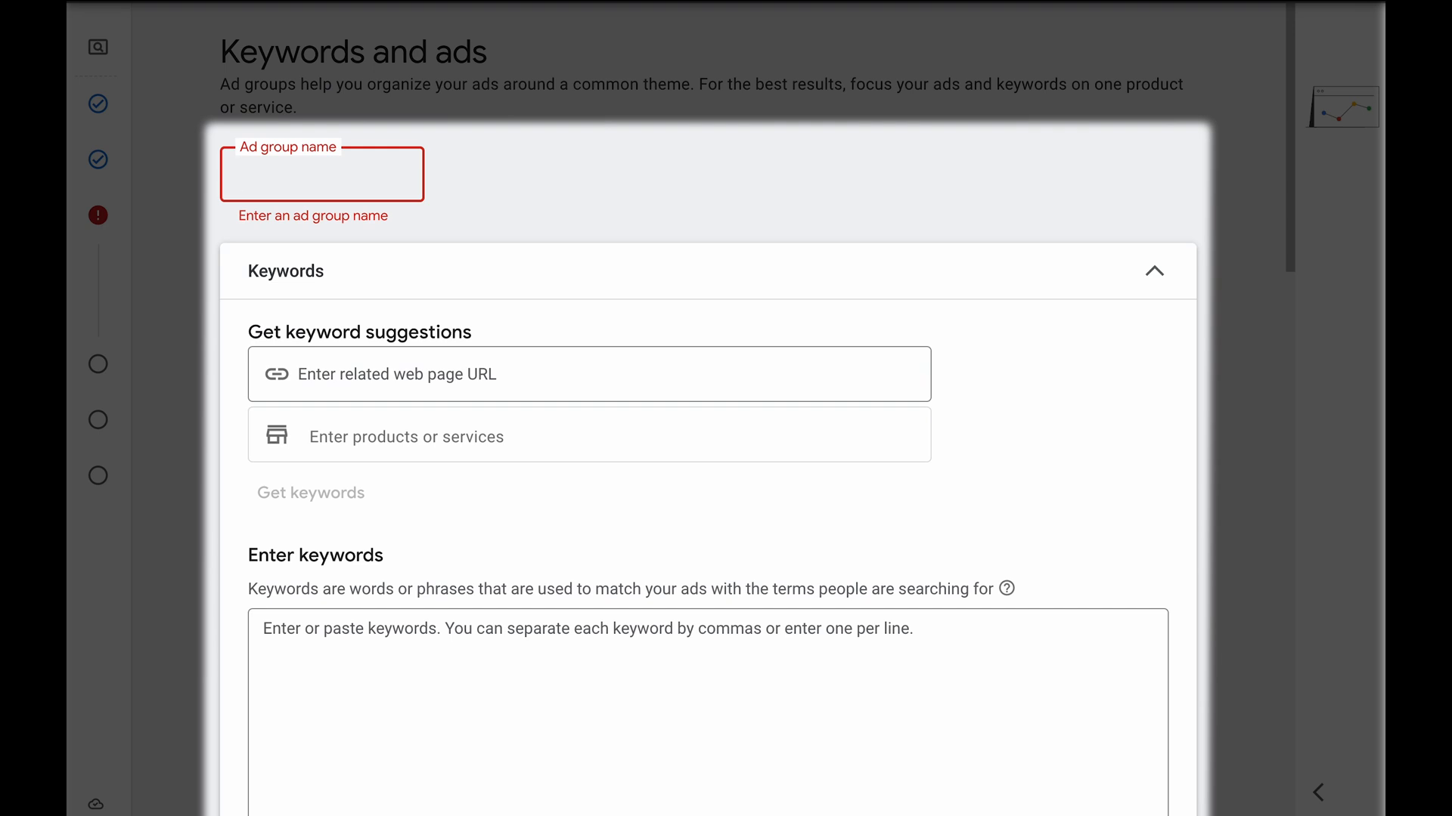
type("Crimsafe")
left_click(330, 672)
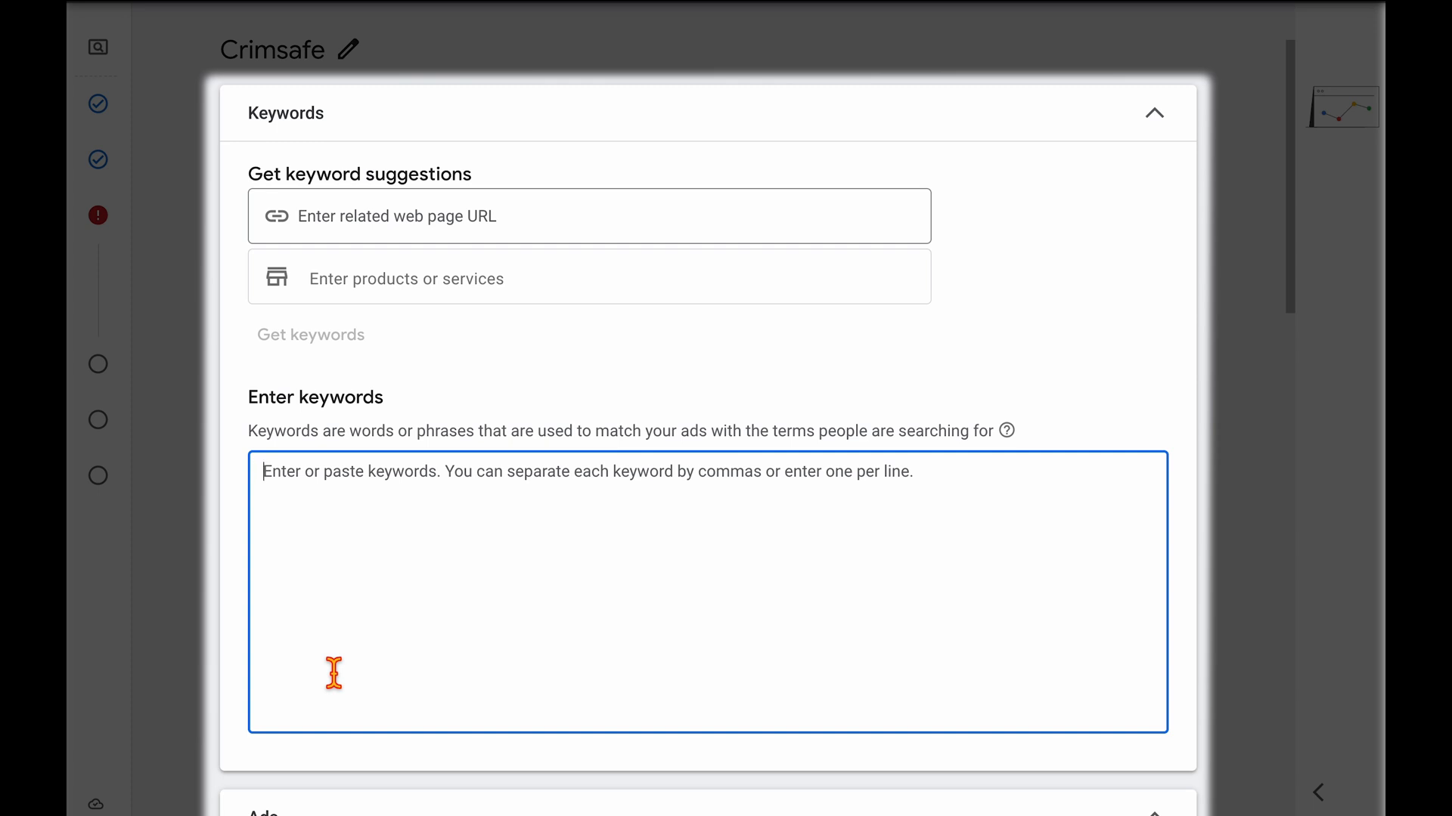
type("crimsafe blinds install crimsafe blinds")
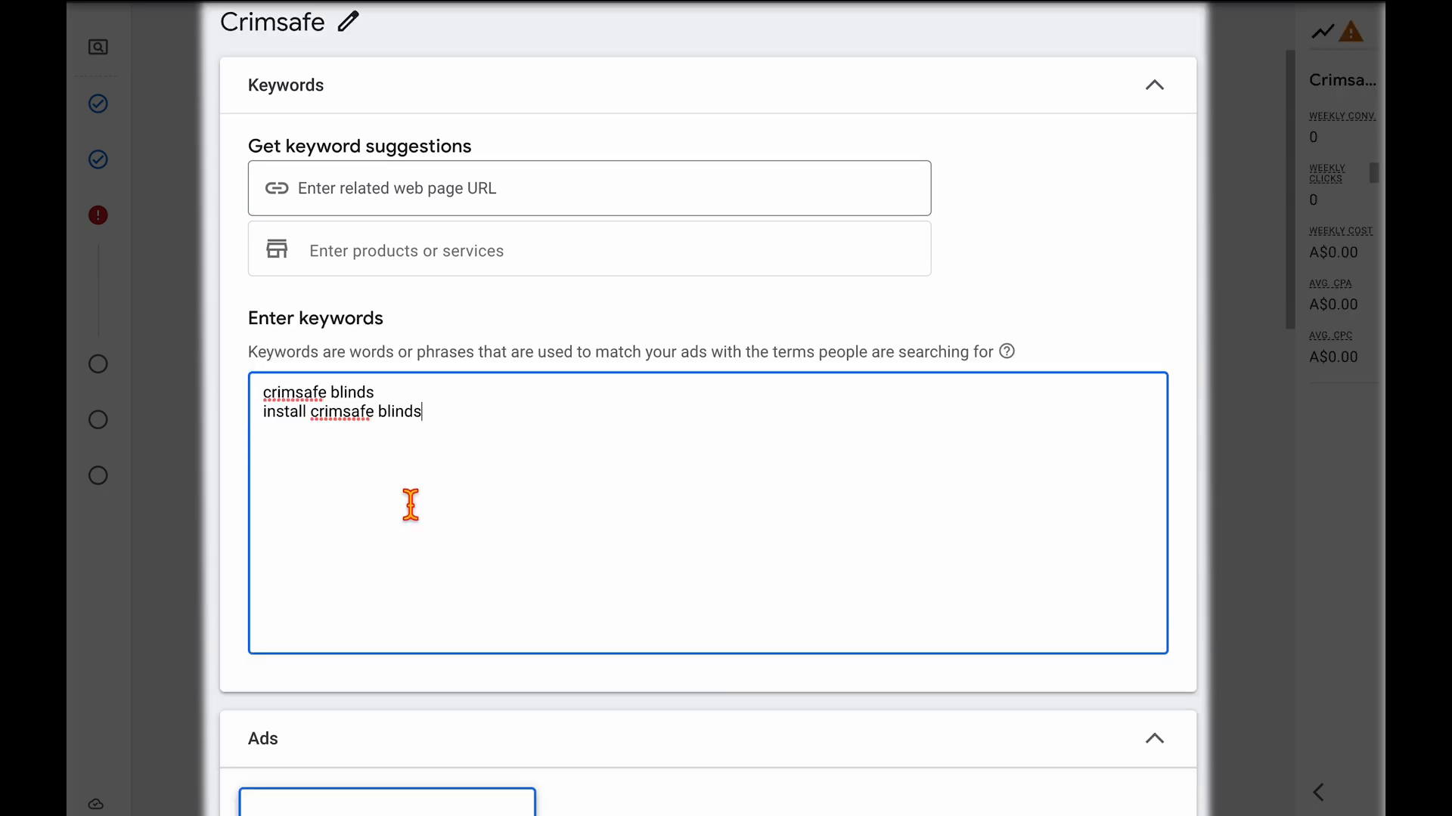
scroll(411, 503, "down", 5)
scroll(412, 506, "down", 4)
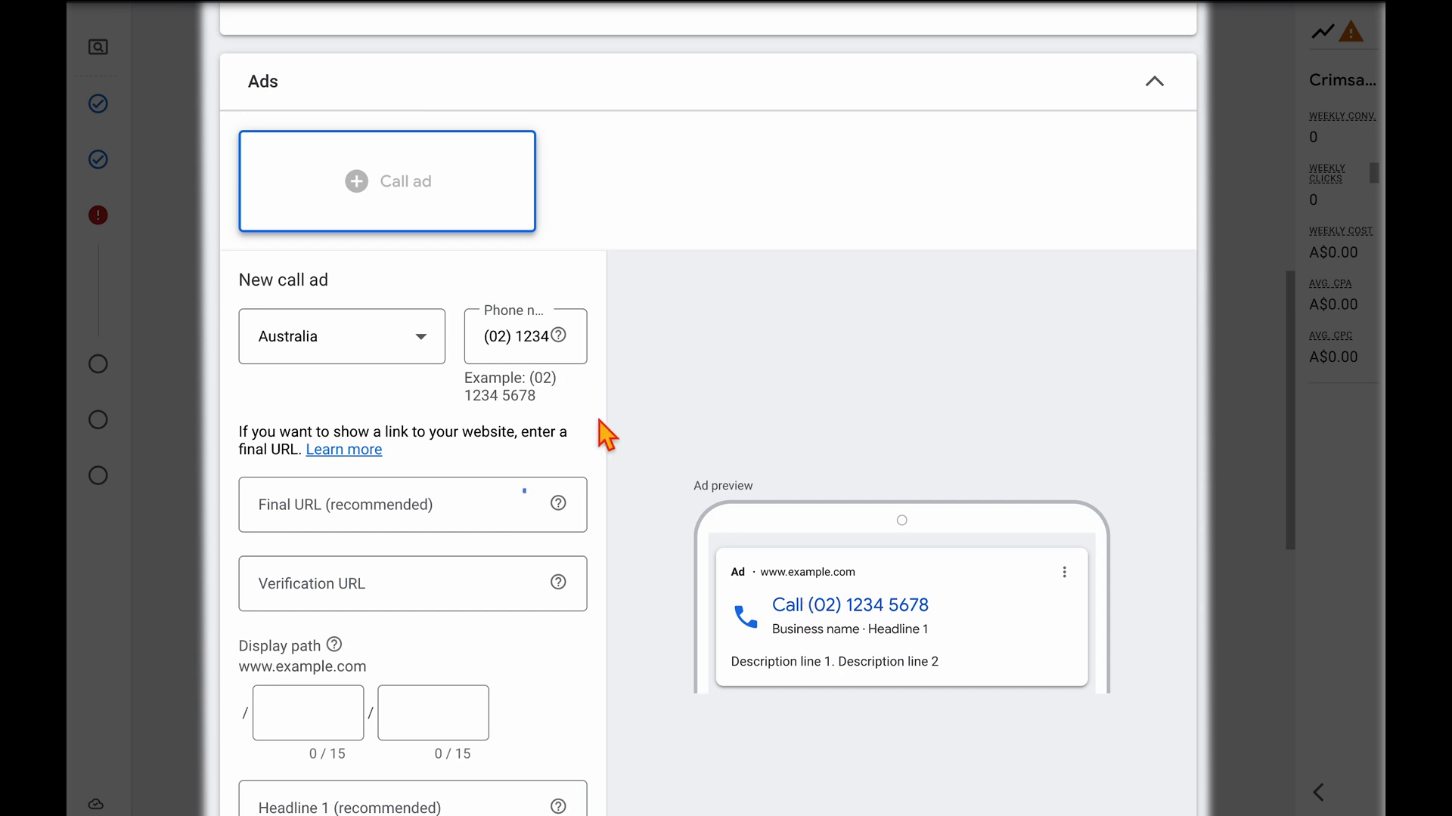
scroll(508, 492, "down", 1)
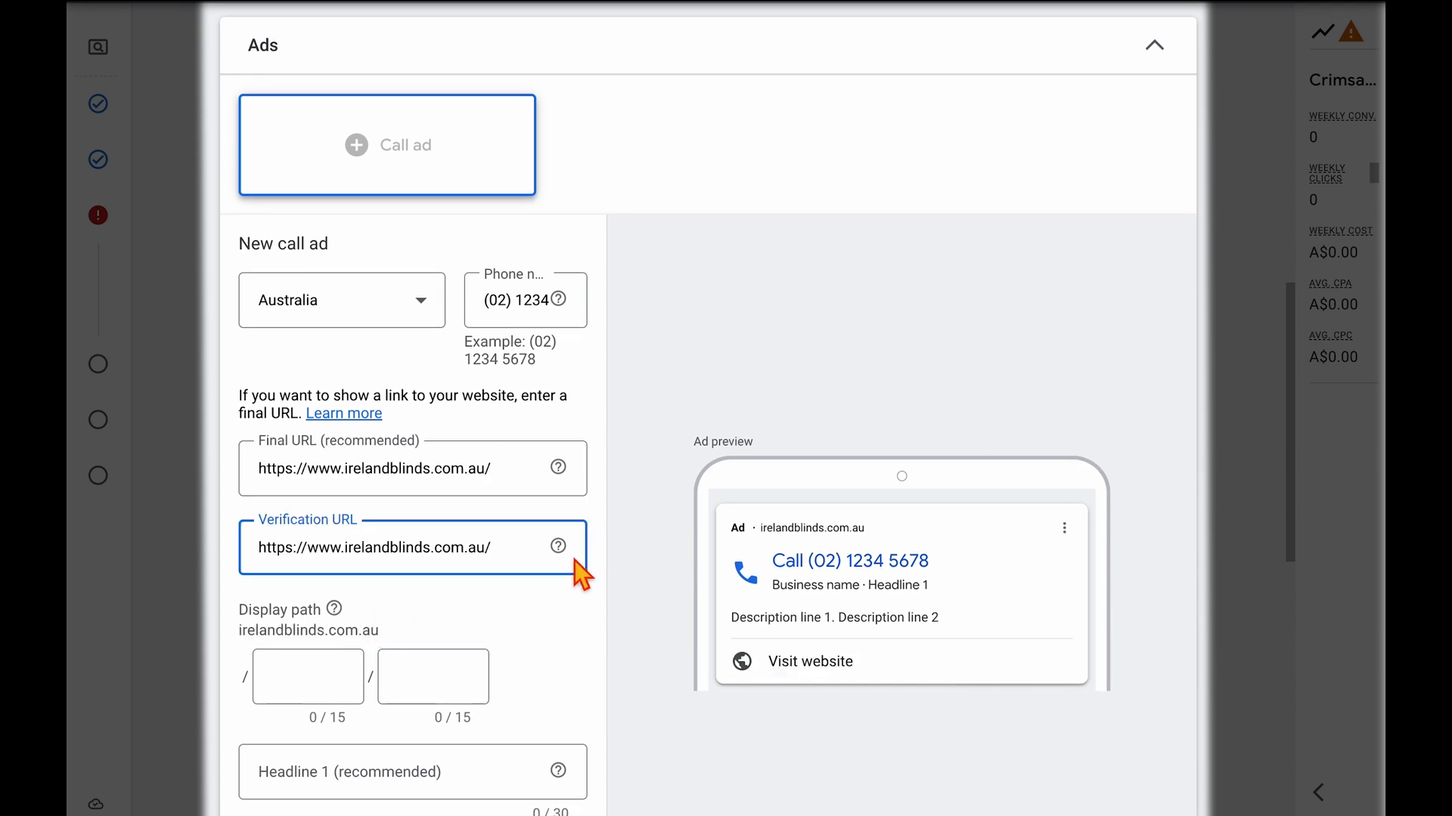
mouse_move(575, 561)
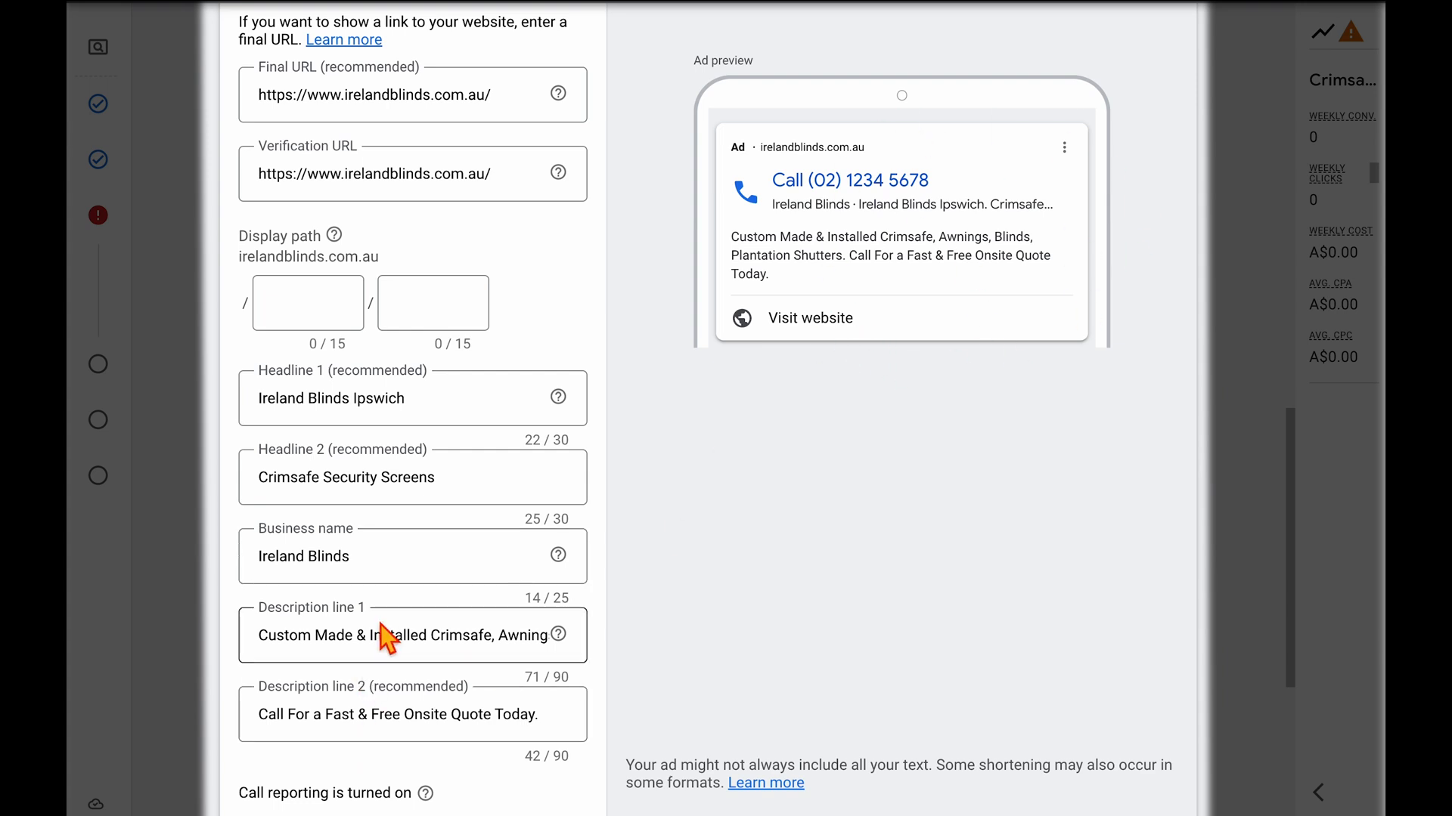
Keep the ad's conversion action on account settings (Calls from ads), accept the account-level callout extensions and continue to the budget.
scroll(393, 605, "down", 5)
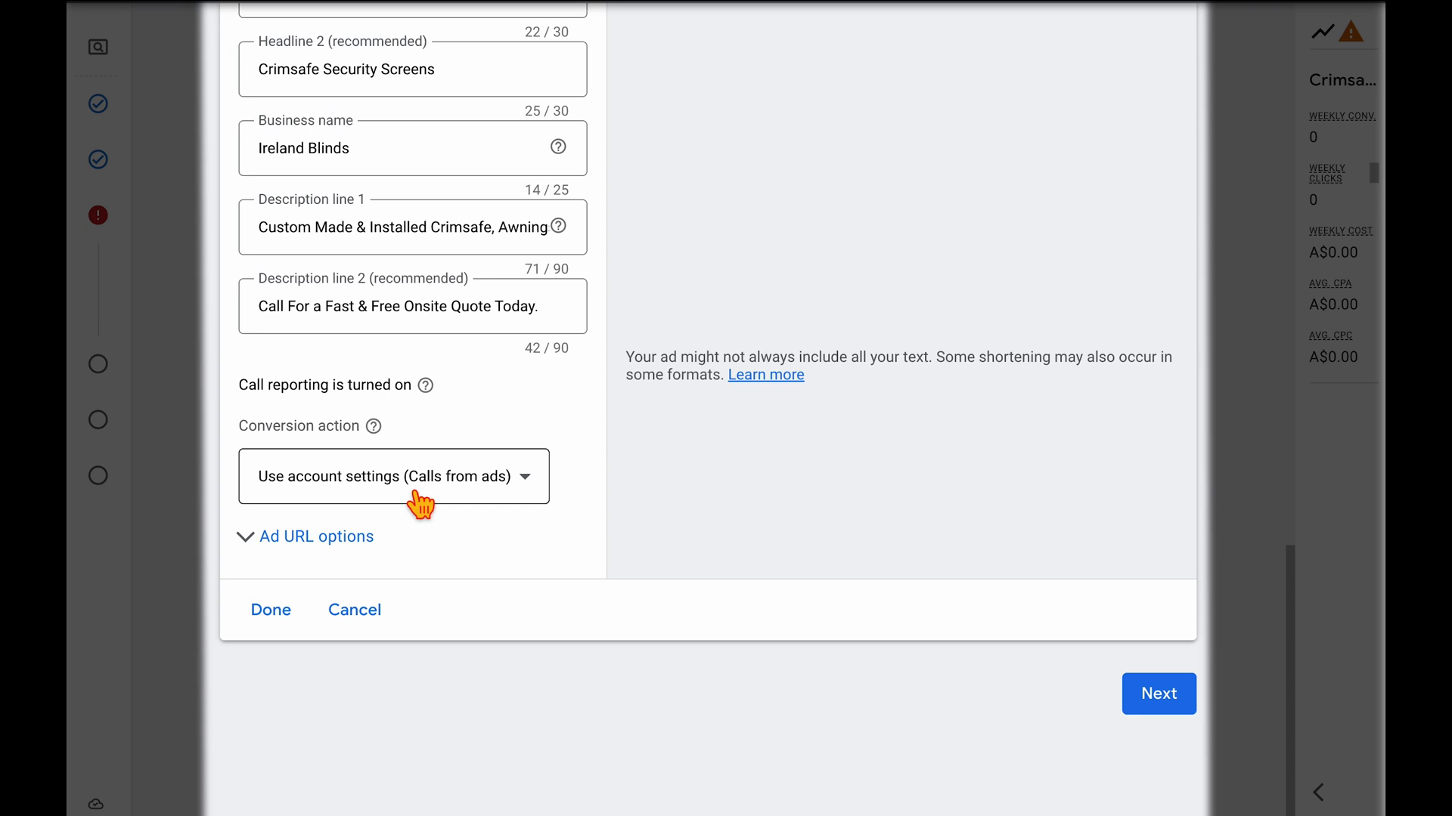
left_click(419, 501)
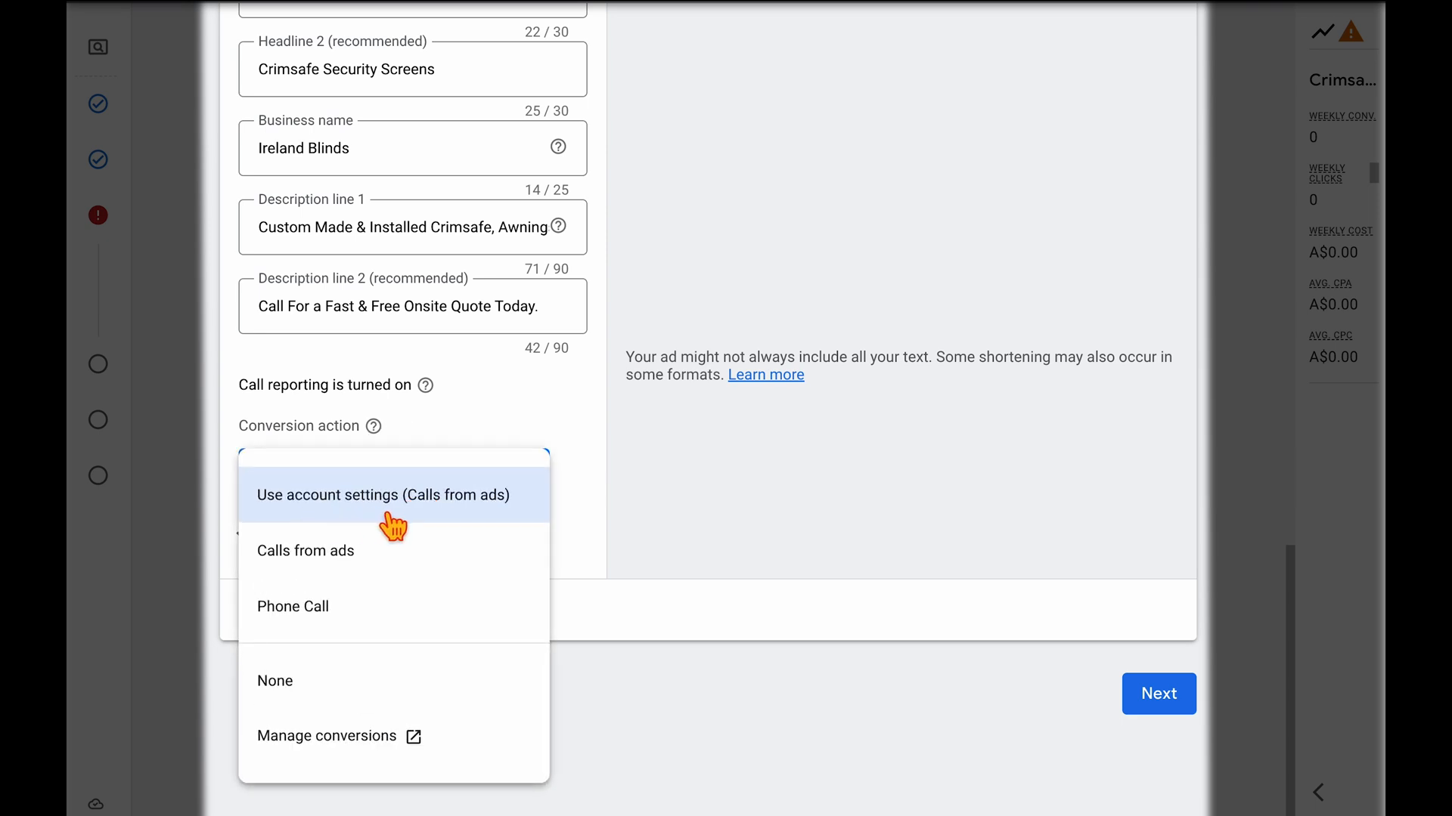
left_click(626, 496)
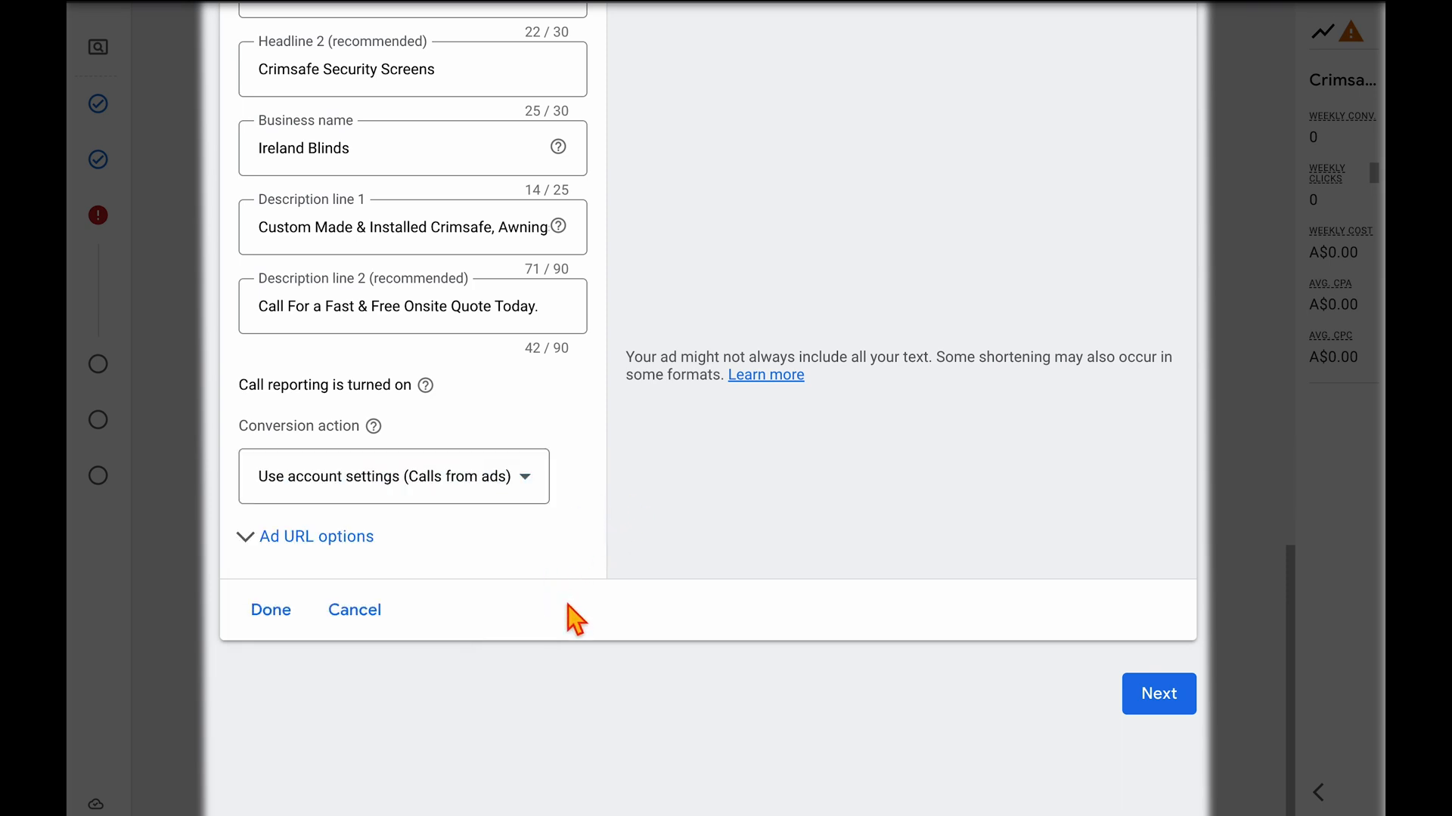
left_click(1173, 700)
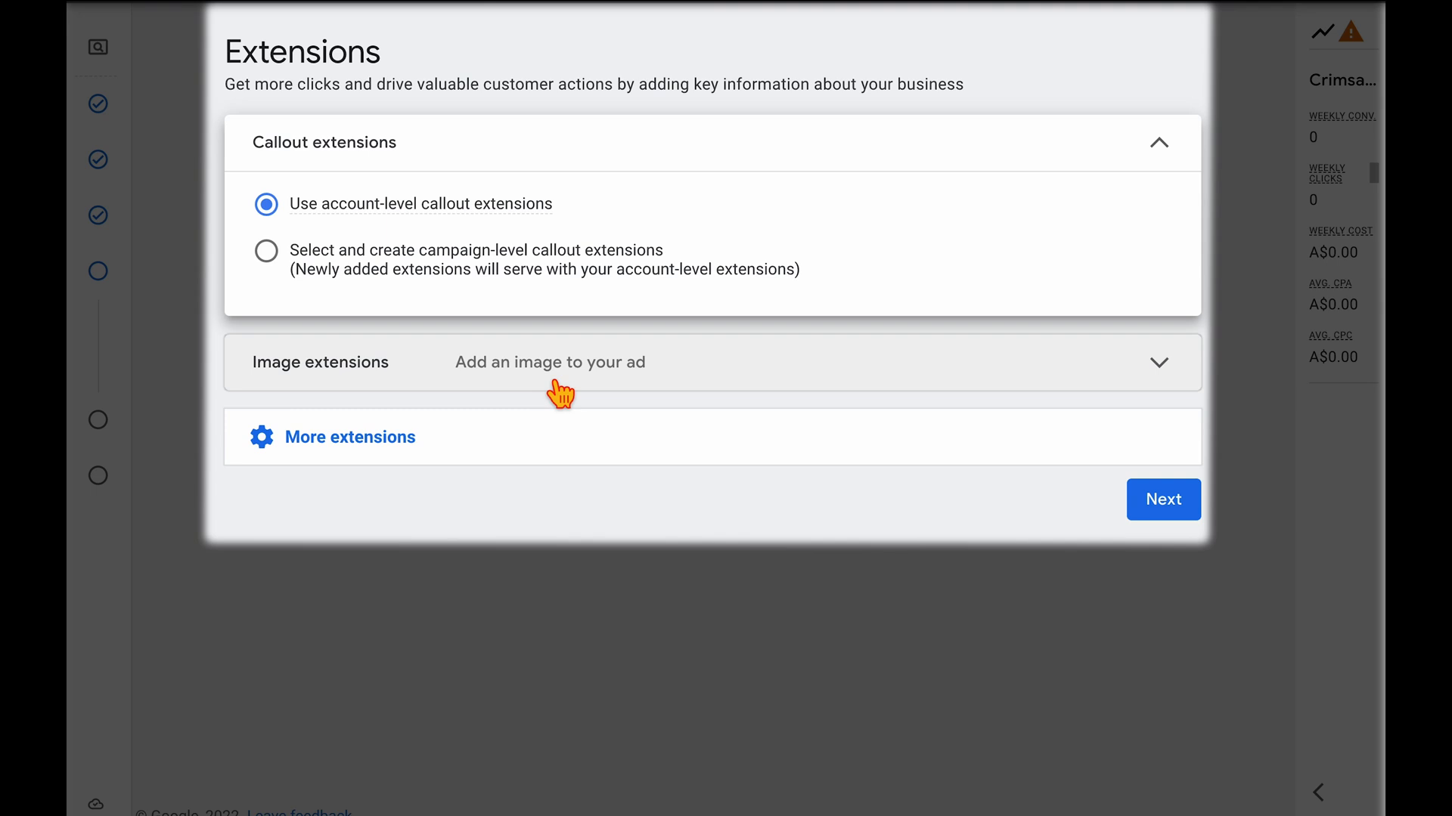
left_click(1181, 518)
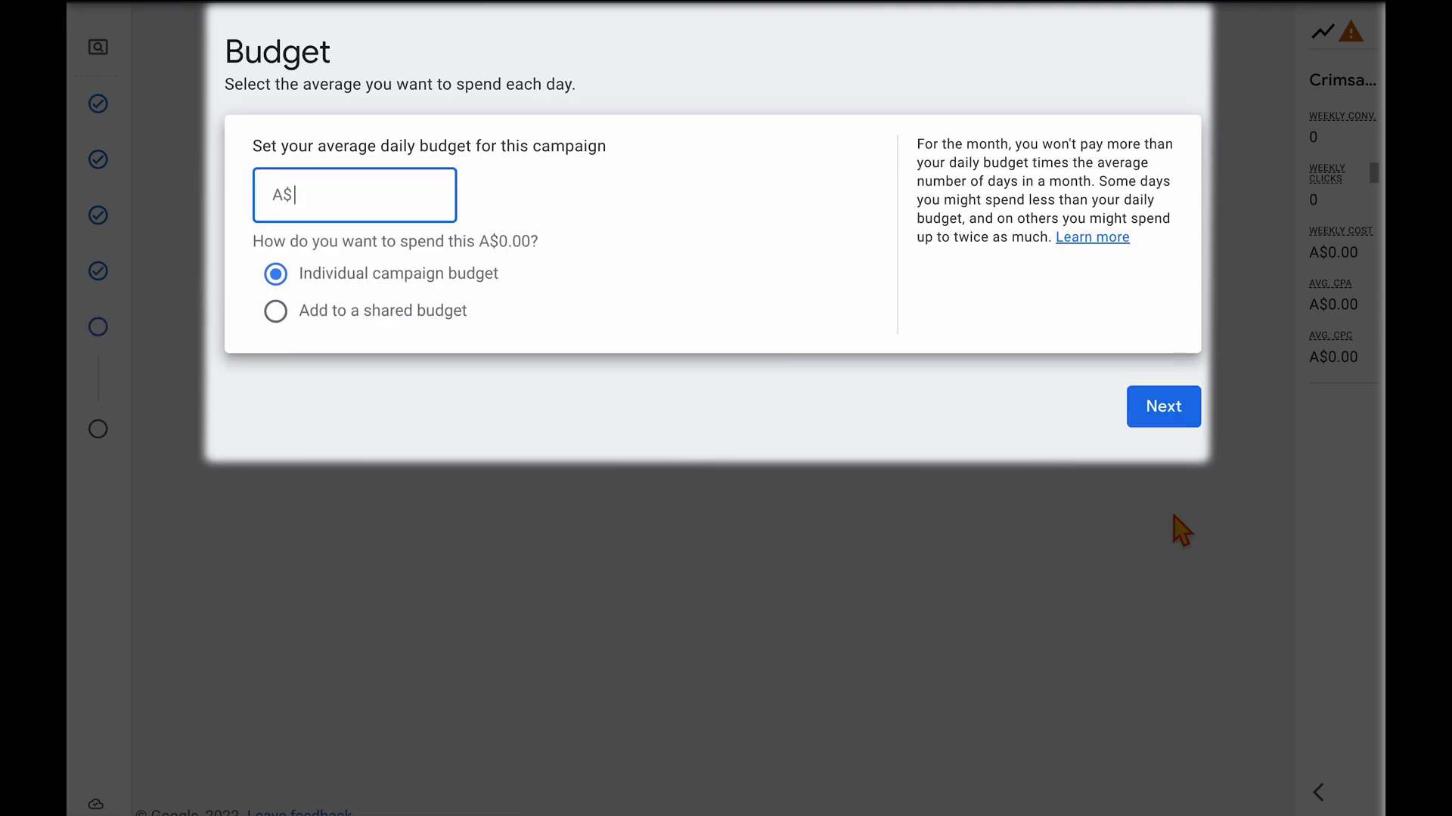
Set the average daily budget to A$10 as an individual campaign budget and review the campaign summary.
type("10")
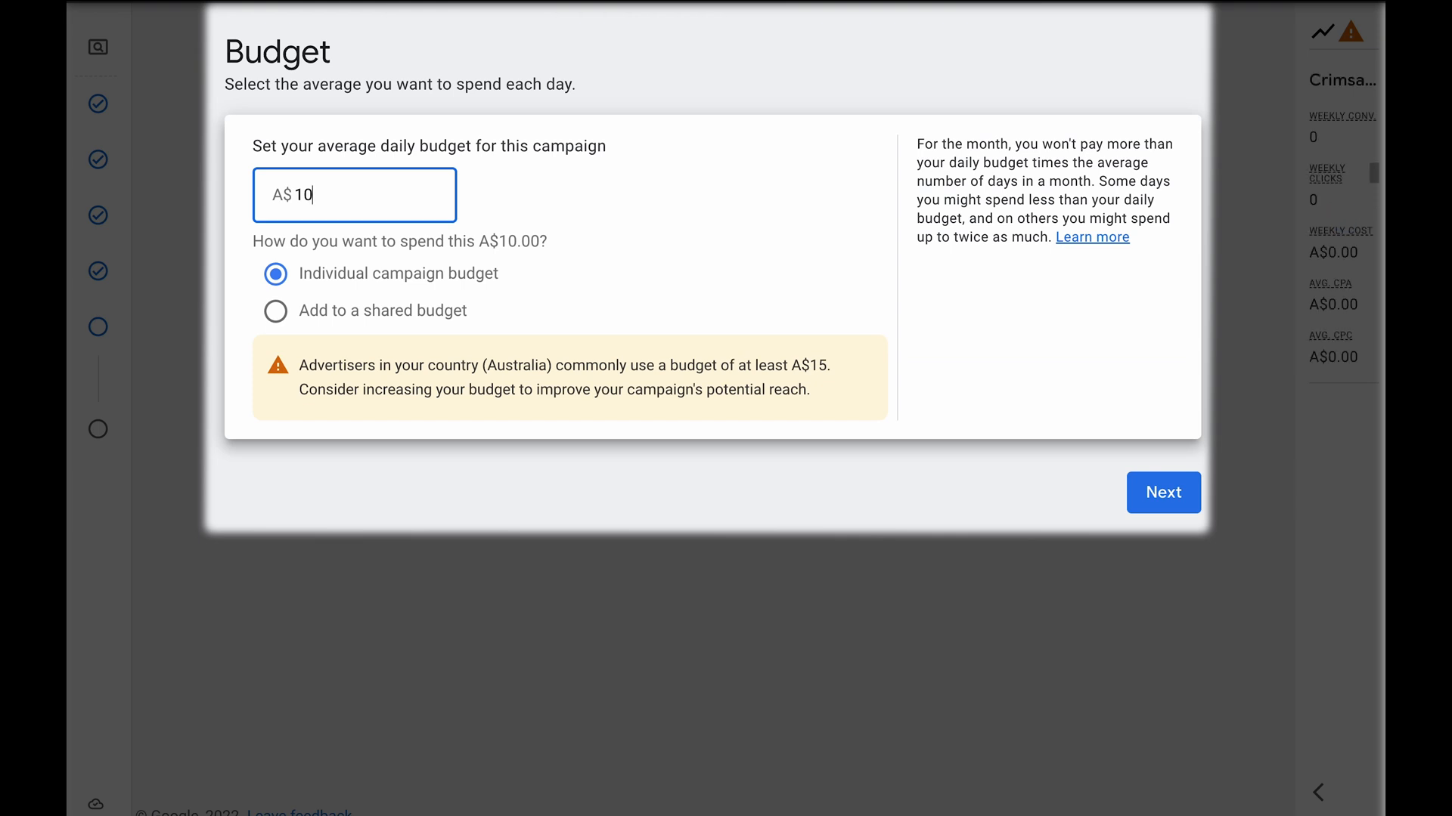
left_click(1191, 505)
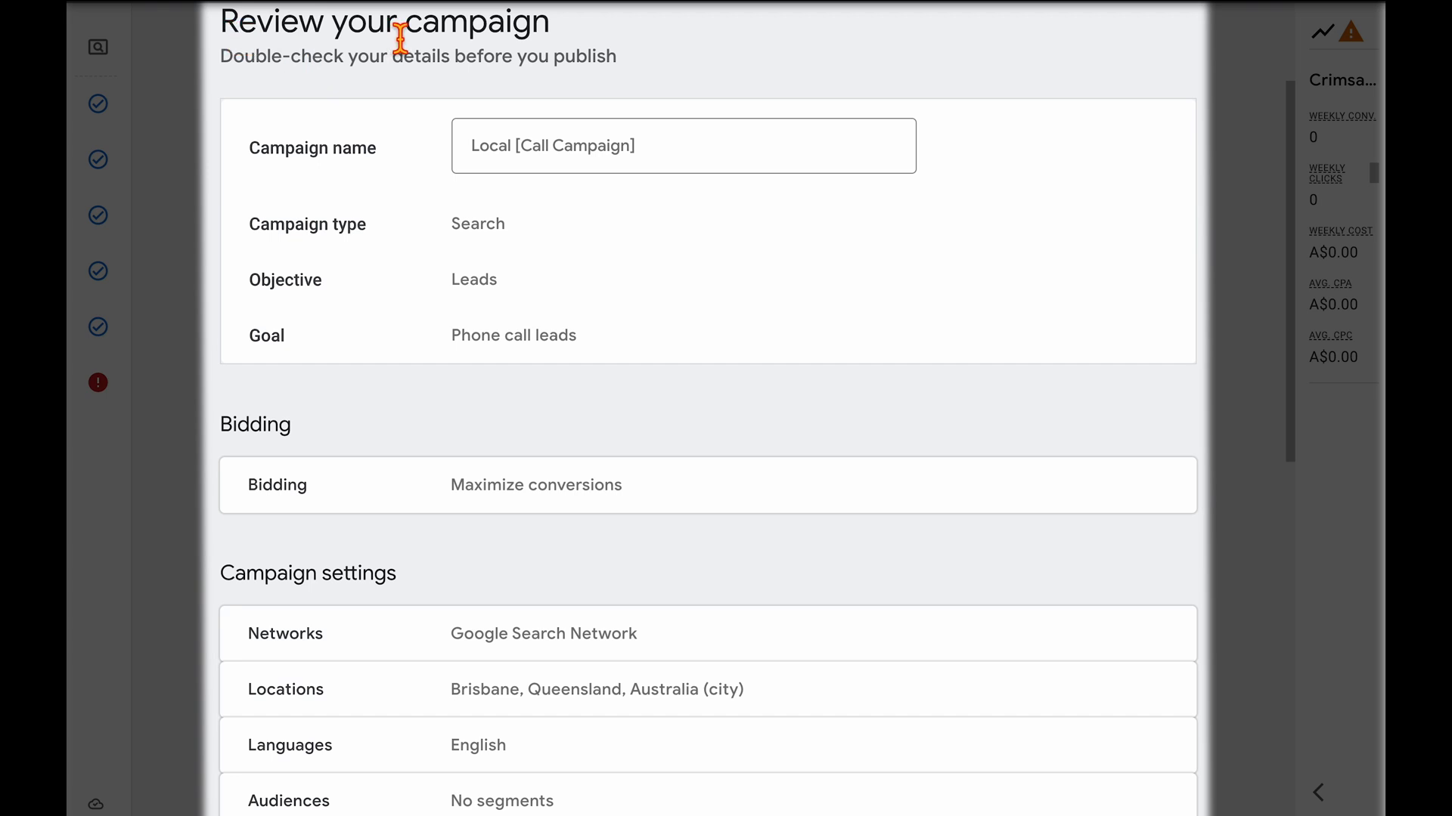
scroll(496, 344, "down", 3)
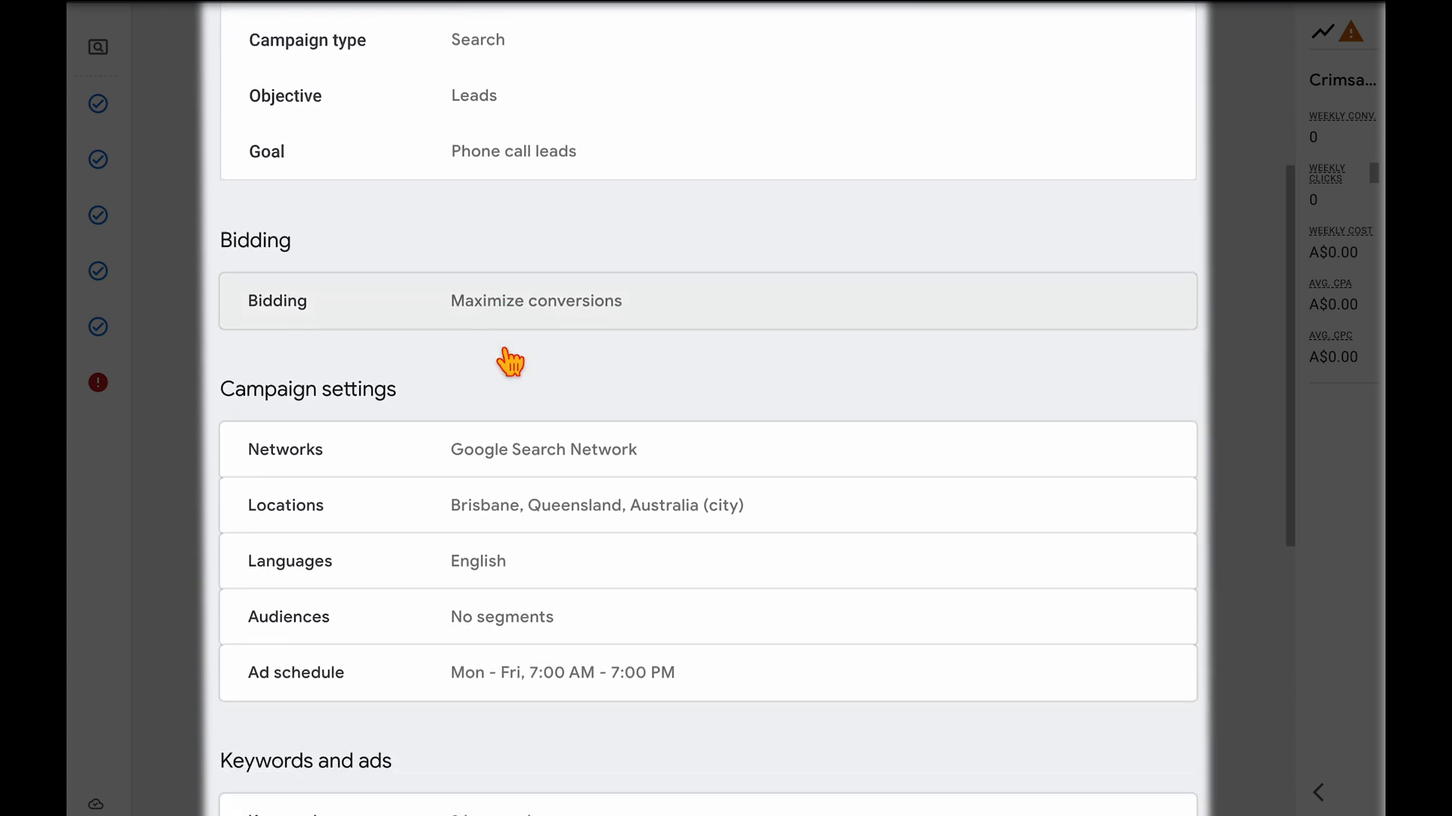
scroll(497, 344, "down", 6)
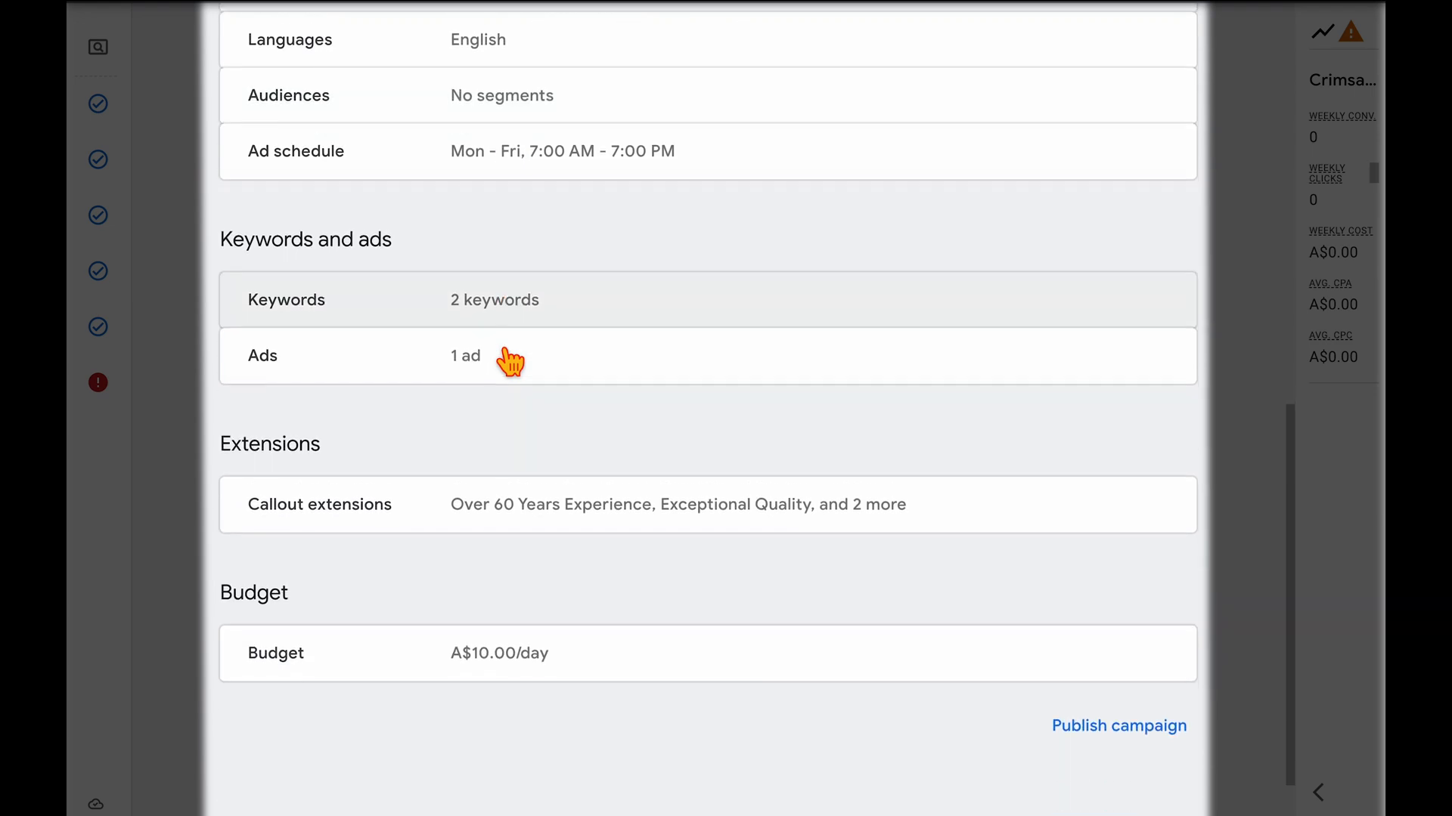